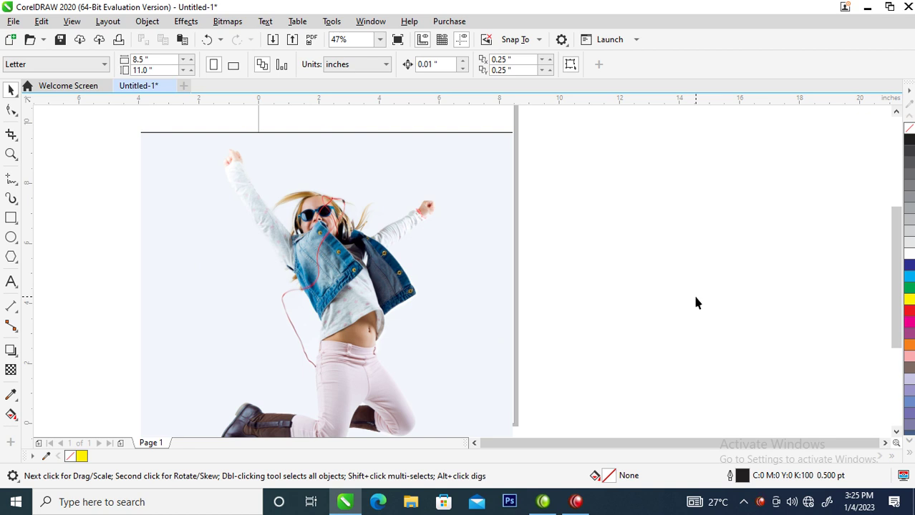
- Move the jumping-girl photo slightly up and to the right on the page
{"action": "scroll", "coordinate": [356, 308], "scroll_direction": "down", "scroll_amount": 3}
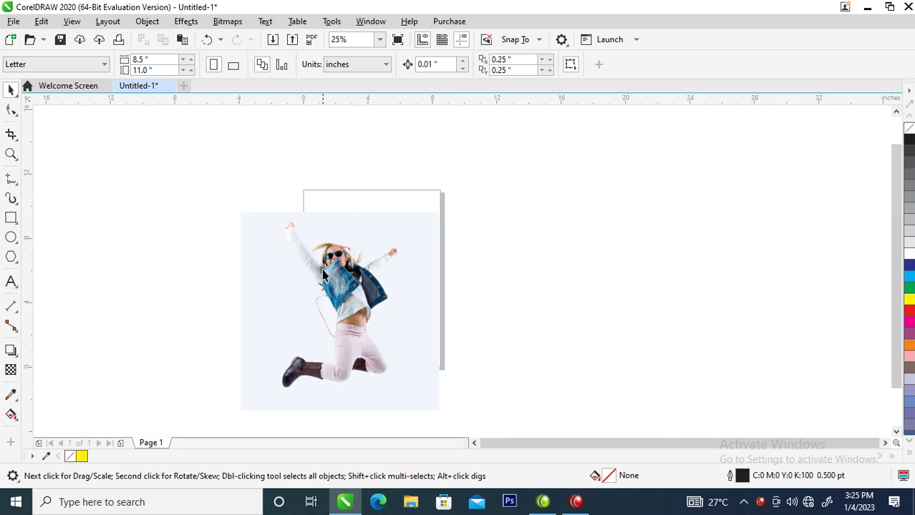
{"action": "key", "text": "z"}
{"action": "left_click_drag", "start_coordinate": [190, 172], "coordinate": [713, 416]}
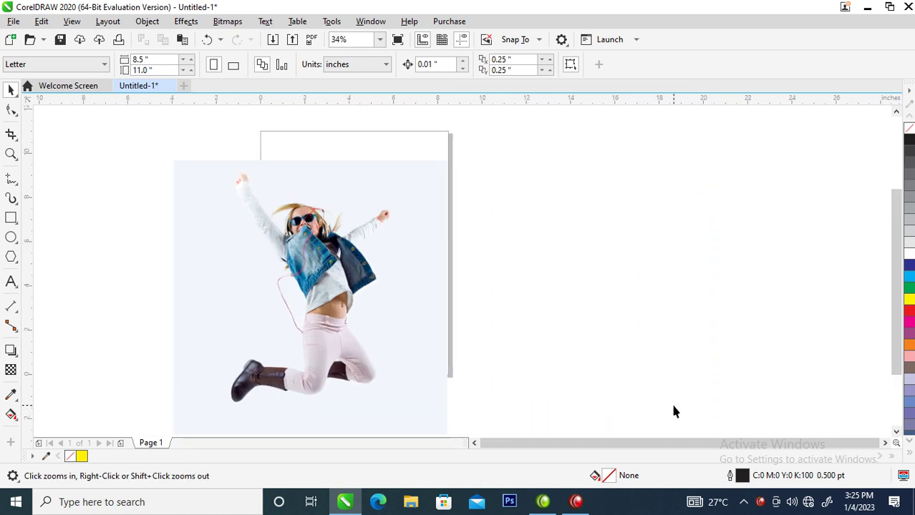
{"action": "key", "text": "space"}
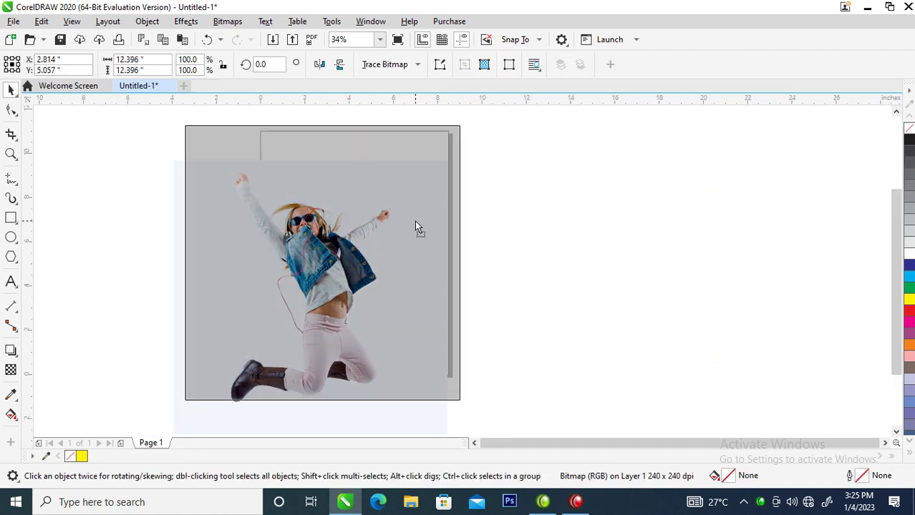
{"action": "mouse_move", "coordinate": [400, 247]}
{"action": "left_mouse_down"}
{"action": "mouse_move", "coordinate": [422, 213]}
{"action": "mouse_move", "coordinate": [414, 242]}
{"action": "left_mouse_up"}
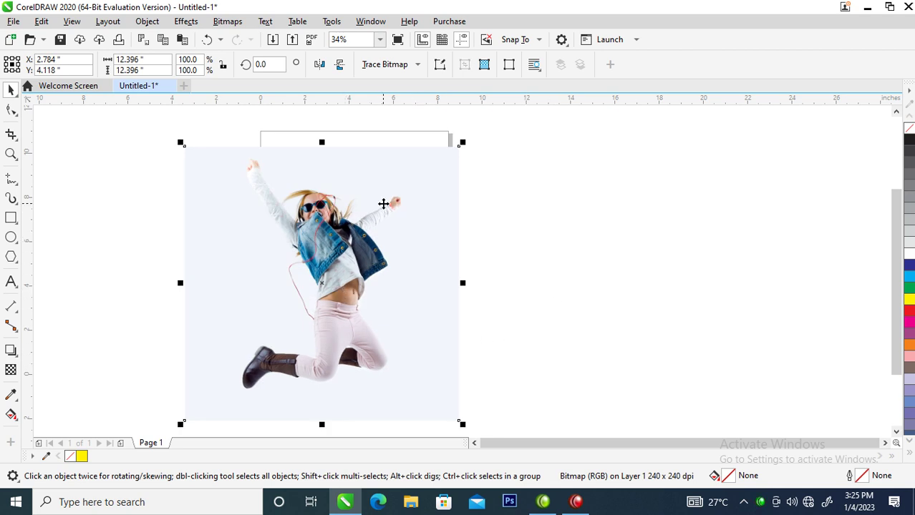
- Drag a copy of the photo sideways, then undo the duplicate and reselect the original
{"action": "left_click_drag", "start_coordinate": [358, 240], "coordinate": [626, 254]}
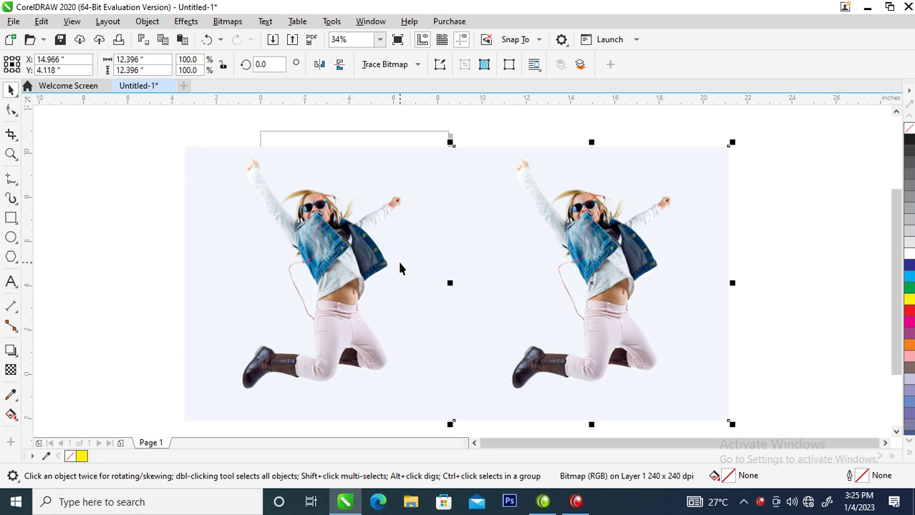
{"action": "left_click", "coordinate": [410, 235], "text": "shift"}
{"action": "key", "text": "ctrl+z"}
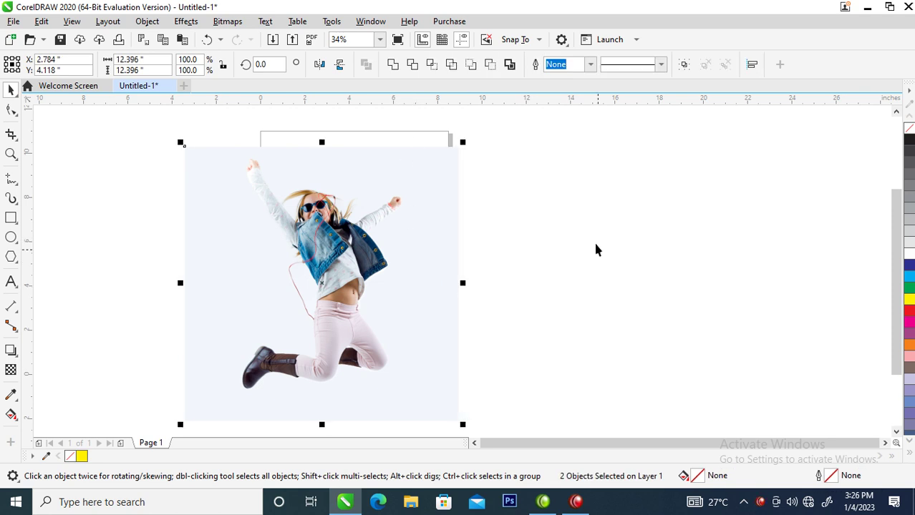
{"action": "left_click", "coordinate": [588, 223]}
{"action": "left_click", "coordinate": [340, 265]}
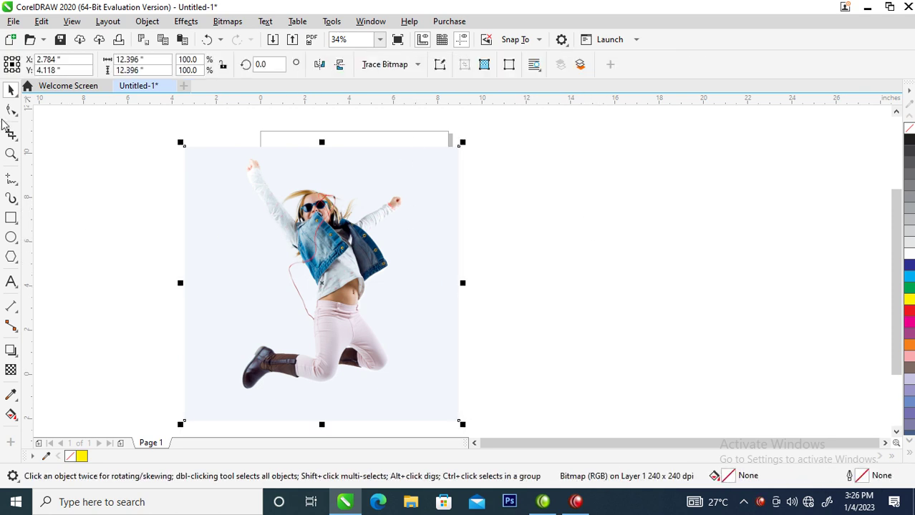
- Trim a copy of the photo to a thin edge strip and stretch it far right
{"action": "left_click", "coordinate": [11, 109]}
{"action": "mouse_move", "coordinate": [140, 126]}
{"action": "left_mouse_down"}
{"action": "mouse_move", "coordinate": [202, 415]}
{"action": "mouse_move", "coordinate": [423, 392]}
{"action": "left_mouse_up"}
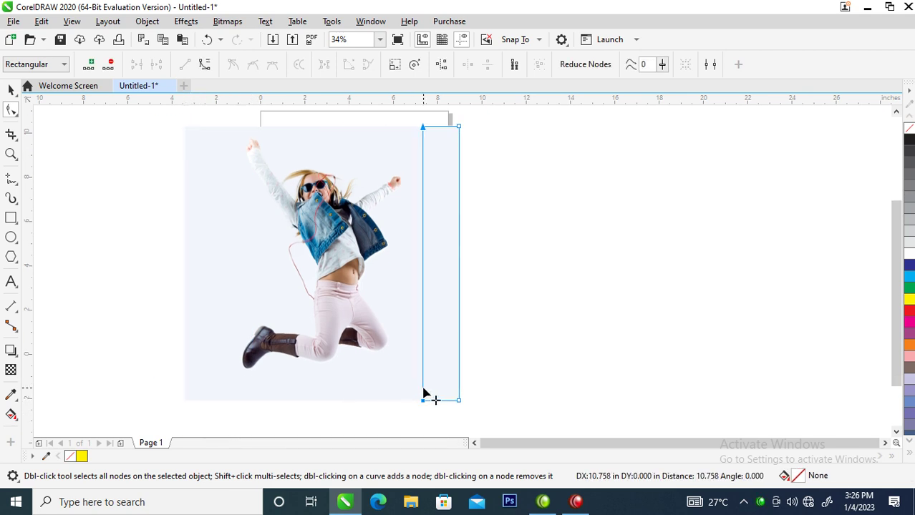
{"action": "key", "text": "space"}
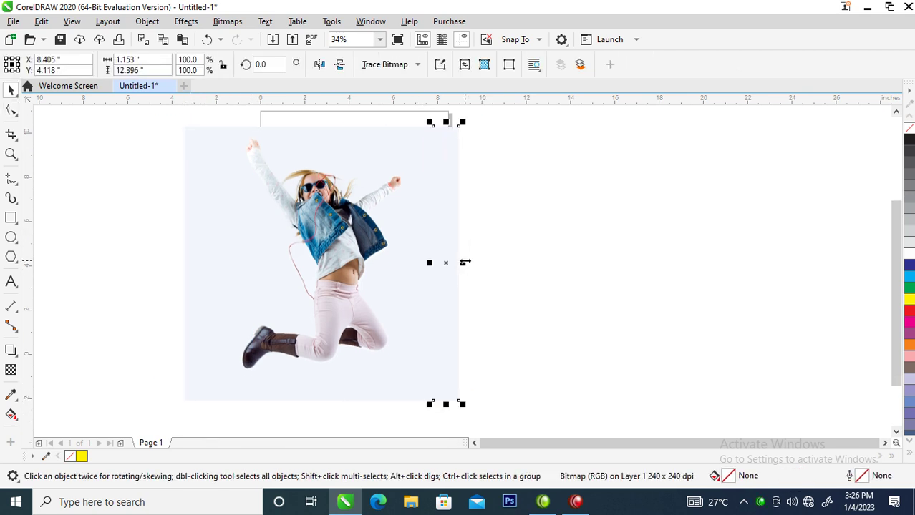
{"action": "left_click_drag", "start_coordinate": [465, 263], "coordinate": [874, 257]}
- Group the stretched background strip with the original photo
{"action": "scroll", "coordinate": [831, 243], "scroll_direction": "up", "scroll_amount": 1}
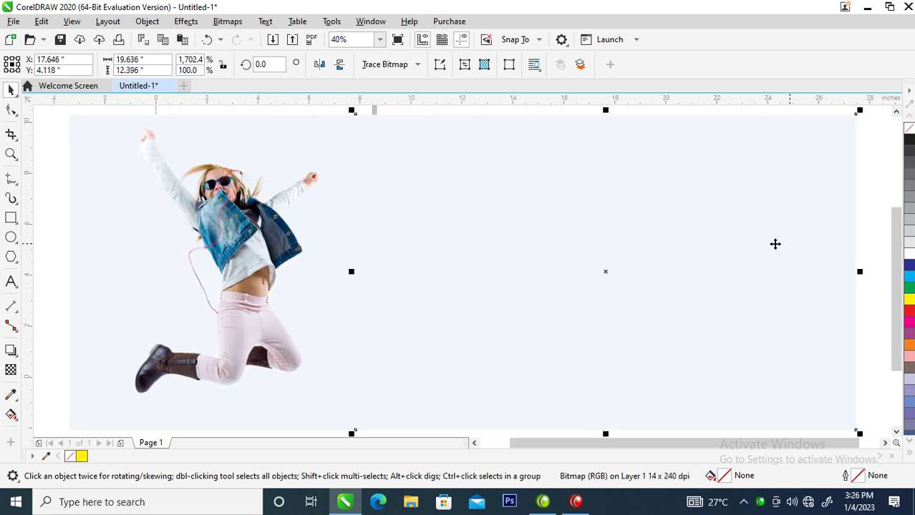
{"action": "scroll", "coordinate": [551, 224], "scroll_direction": "down", "scroll_amount": 4}
{"action": "key", "text": "z"}
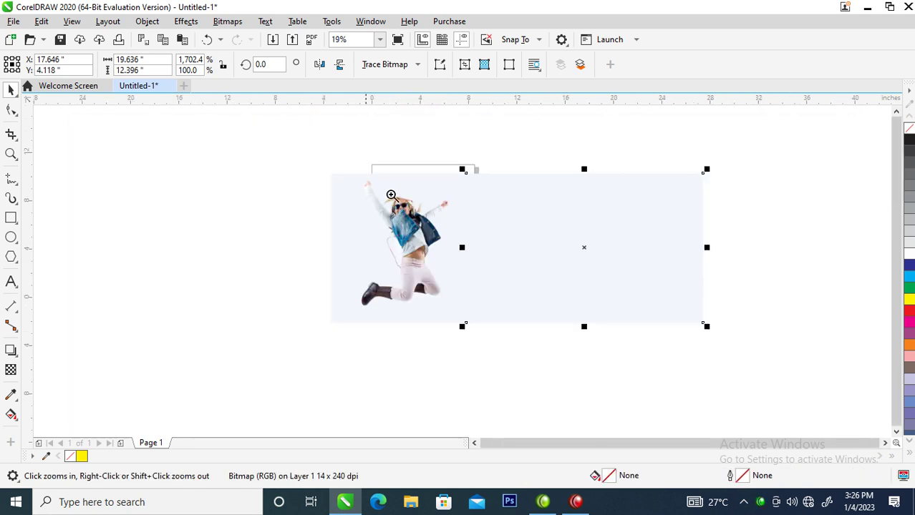
{"action": "scroll", "coordinate": [692, 220], "scroll_direction": "up", "scroll_amount": 1}
{"action": "left_click_drag", "start_coordinate": [146, 140], "coordinate": [252, 215]}
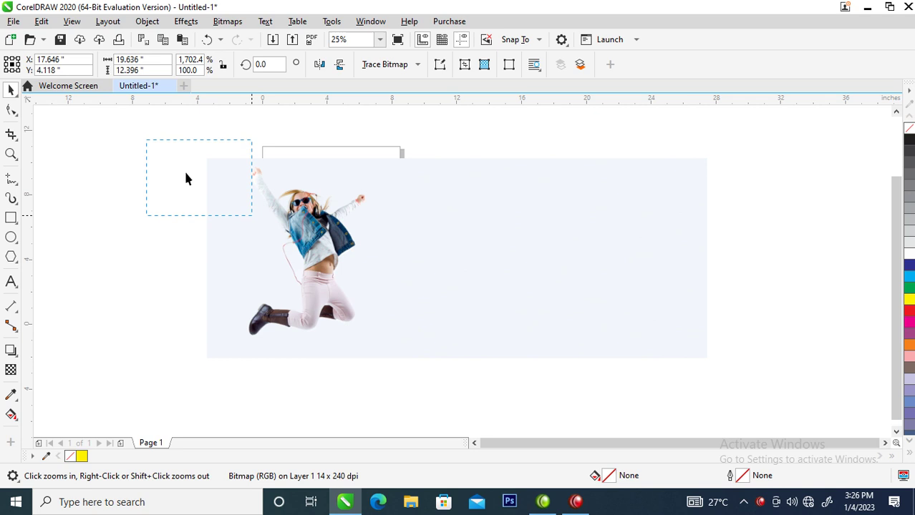
{"action": "left_click_drag", "start_coordinate": [751, 362], "coordinate": [731, 357]}
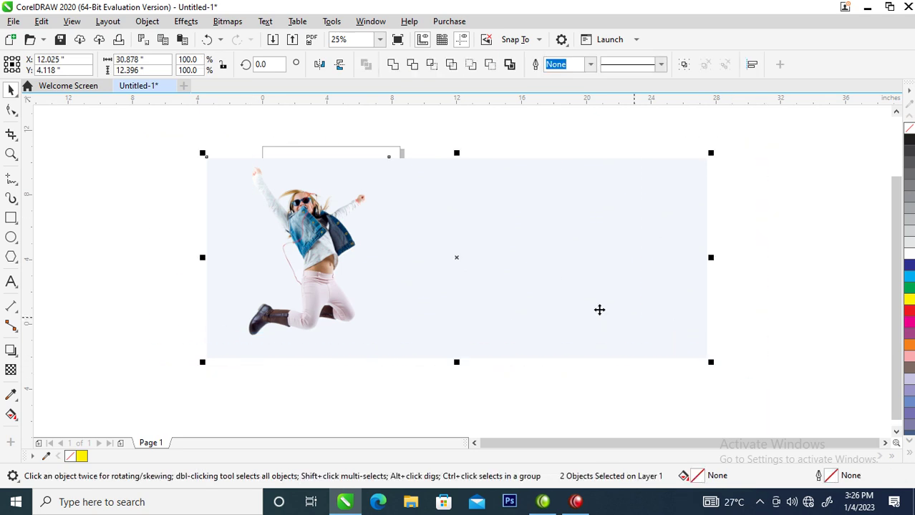
{"action": "key", "text": "ctrl+g"}
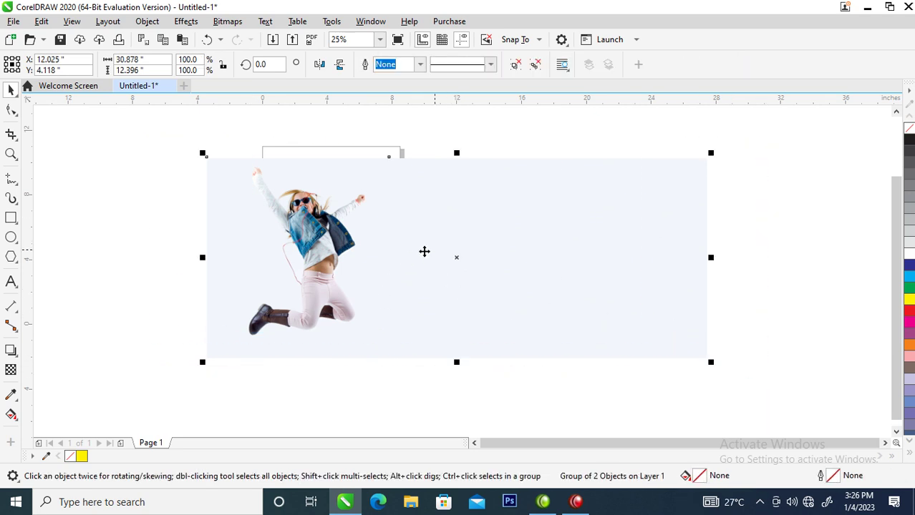
- Add the text 'Malachy Concert' to the right of the girl
{"action": "key", "text": "F8"}
{"action": "left_click", "coordinate": [429, 238]}
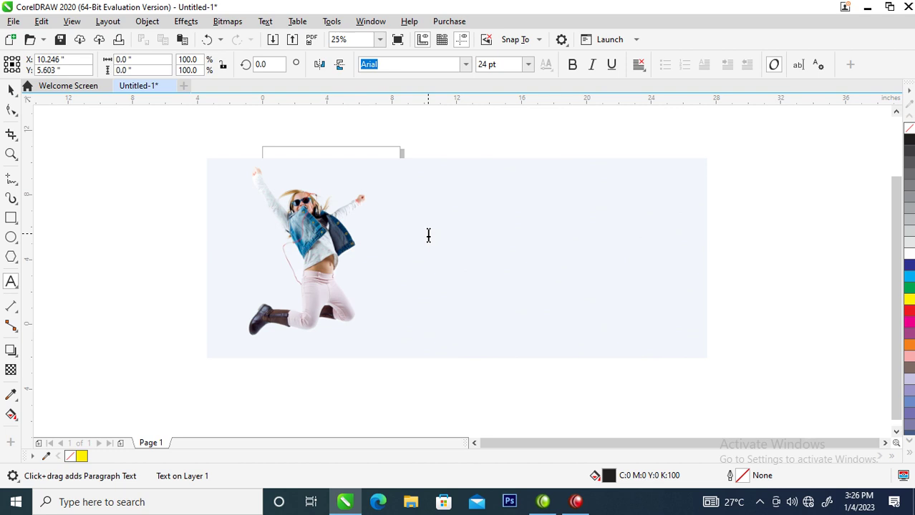
{"action": "left_click", "coordinate": [428, 237]}
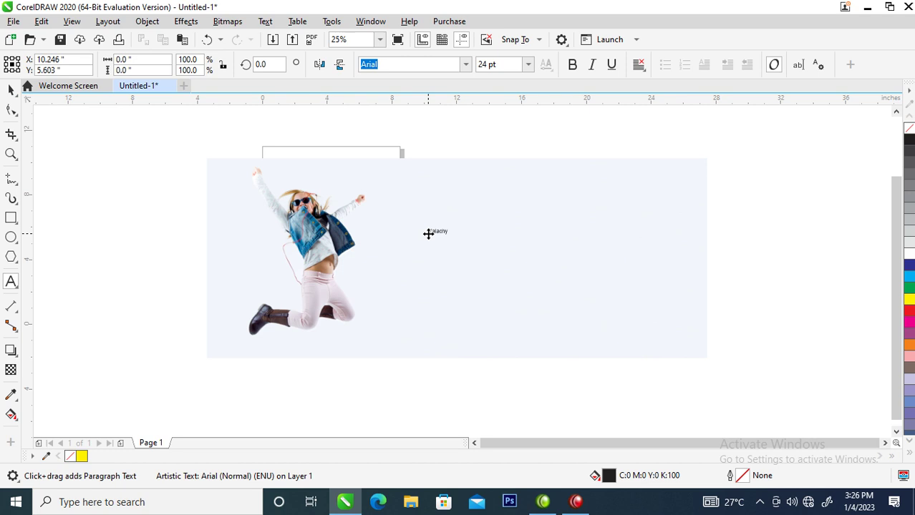
{"action": "type", "text": "a"}
{"action": "key", "text": "ctrl+space"}
- Enlarge the title text to about 133 pt
{"action": "key", "text": "z"}
{"action": "left_click_drag", "start_coordinate": [206, 167], "coordinate": [702, 306]}
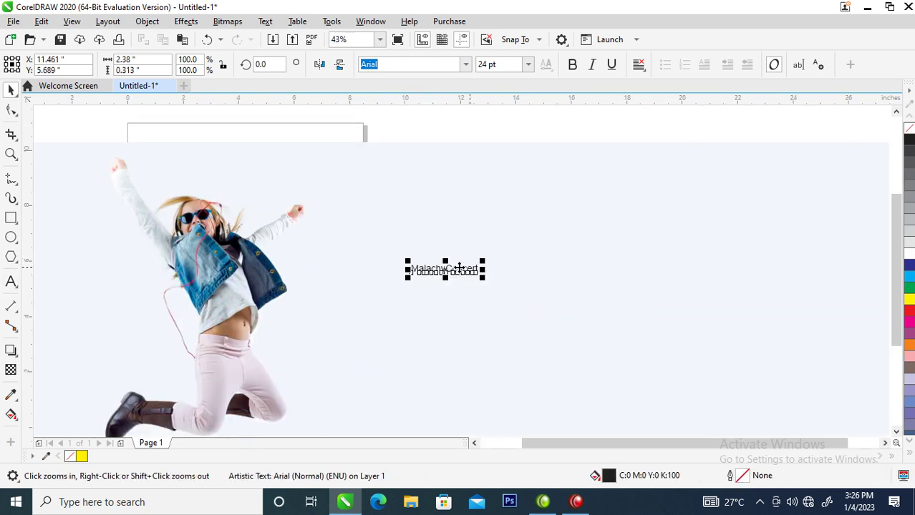
{"action": "key", "text": "ctrl+space"}
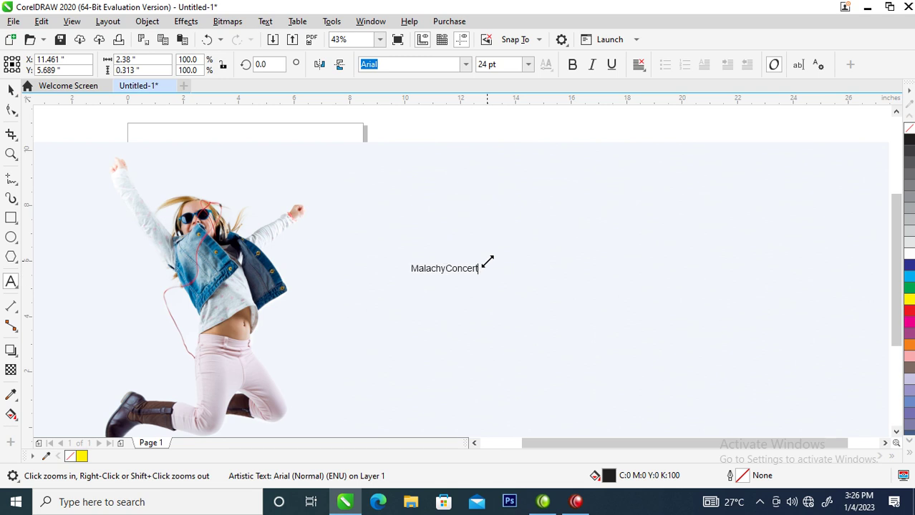
{"action": "key", "text": "ctrl+space"}
{"action": "left_click_drag", "start_coordinate": [484, 262], "coordinate": [785, 199]}
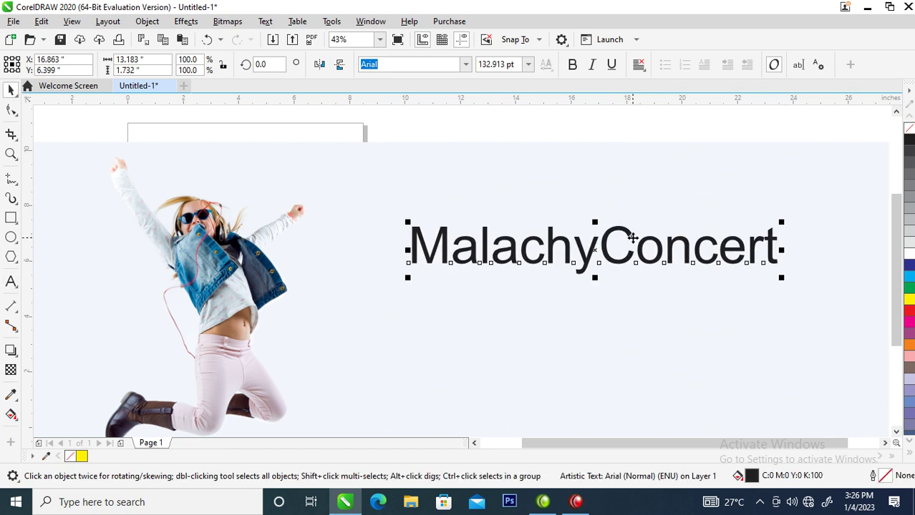
- Insert 'Musical' after Malachy and put Concert on its own second line
{"action": "key", "text": "ctrl+space"}
{"action": "left_click", "coordinate": [603, 244]}
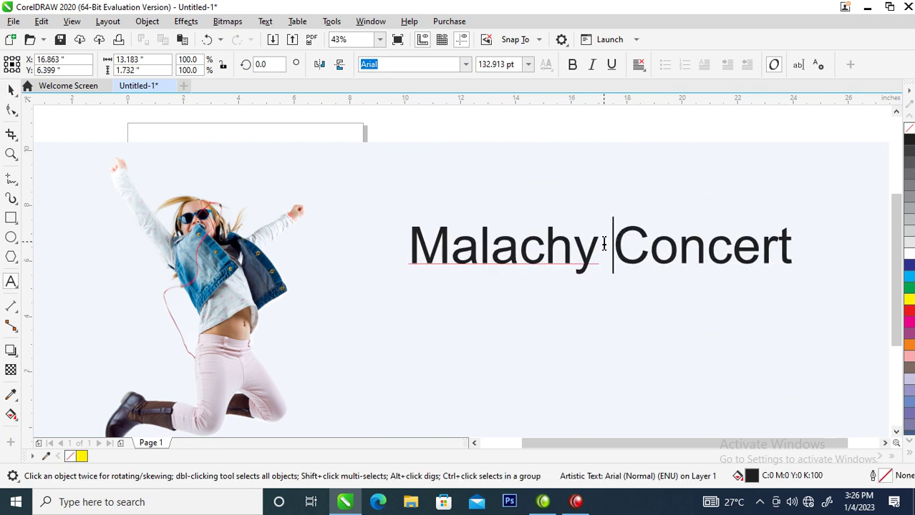
{"action": "type", "text": "Musica"}
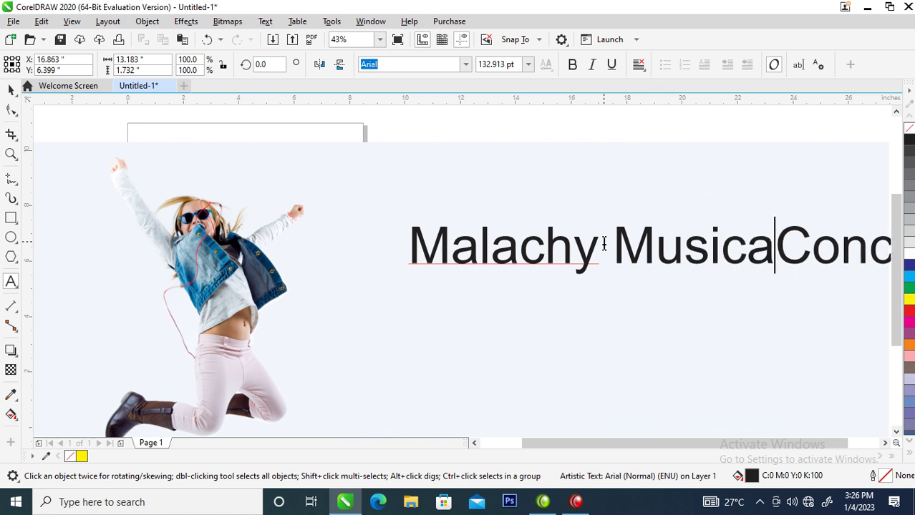
{"action": "type", "text": "l"}
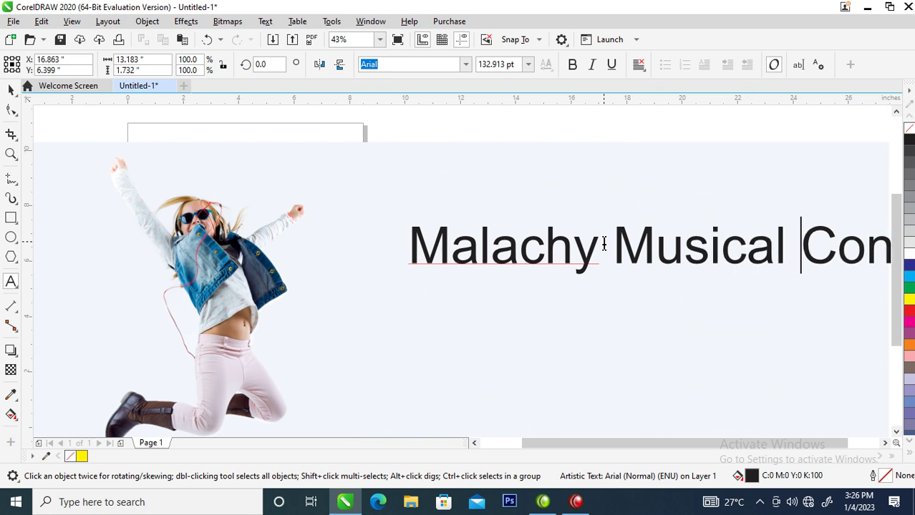
{"action": "key", "text": "Return"}
{"action": "key", "text": "Escape"}
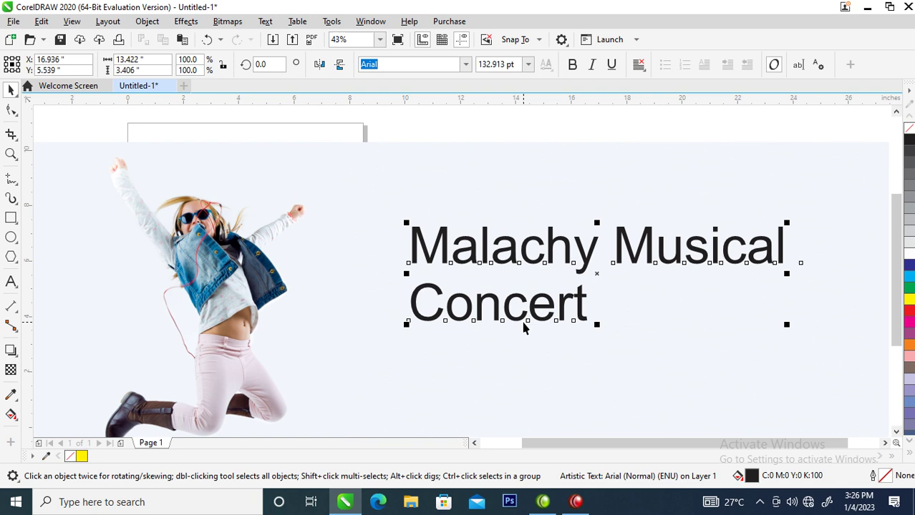
{"action": "scroll", "coordinate": [522, 328], "scroll_direction": "down", "scroll_amount": 4}
- Set the title in FuturaTEE and move it down-left beside the girl
{"action": "key", "text": "z"}
{"action": "left_click_drag", "start_coordinate": [345, 243], "coordinate": [685, 376]}
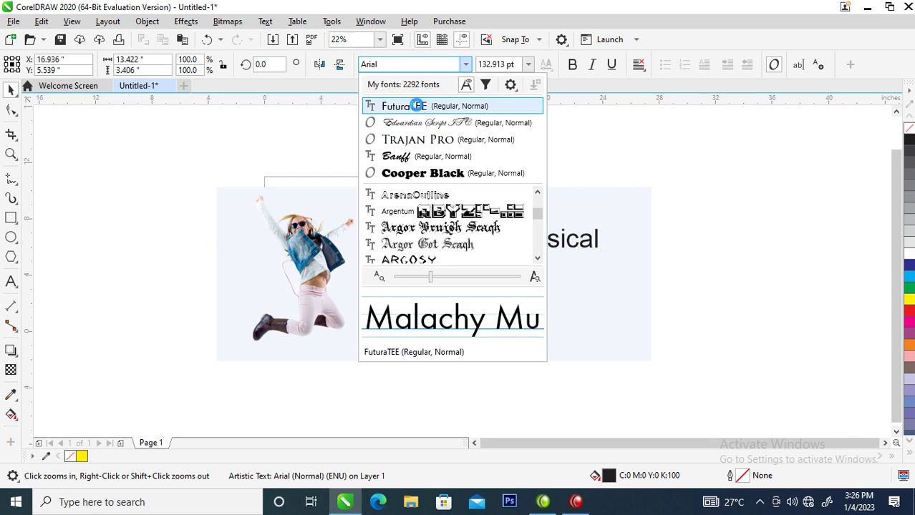
{"action": "left_click", "coordinate": [418, 103]}
{"action": "left_click_drag", "start_coordinate": [517, 243], "coordinate": [486, 278]}
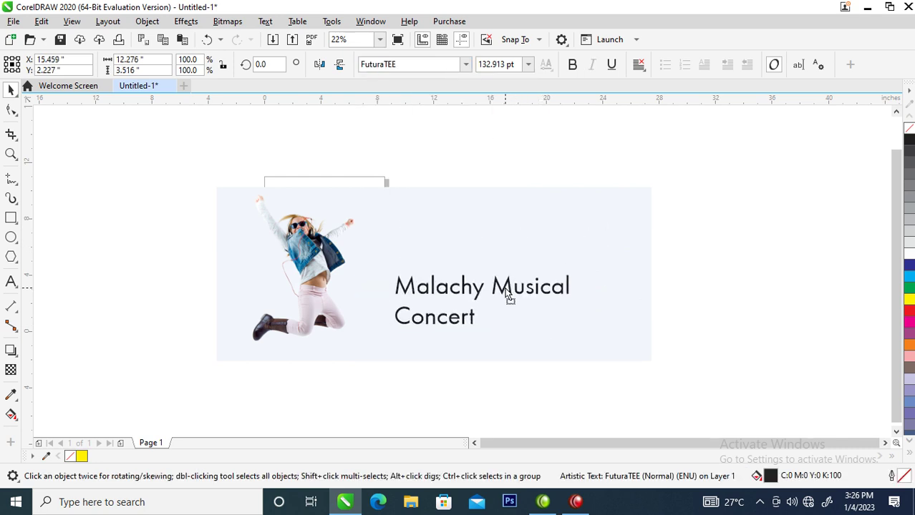
- Select the Malachy Musical line and zoom in on the banner artwork
{"action": "left_click", "coordinate": [486, 278]}
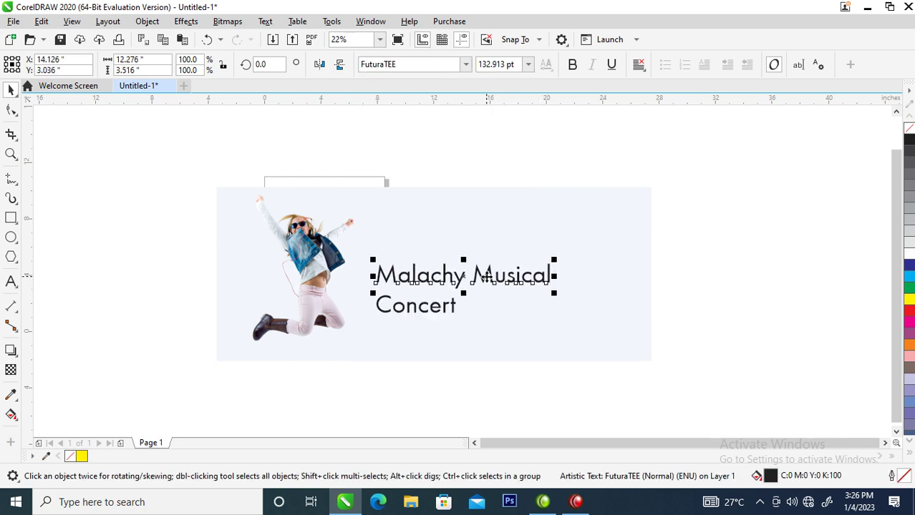
{"action": "key", "text": "z"}
{"action": "left_click_drag", "start_coordinate": [152, 161], "coordinate": [709, 375]}
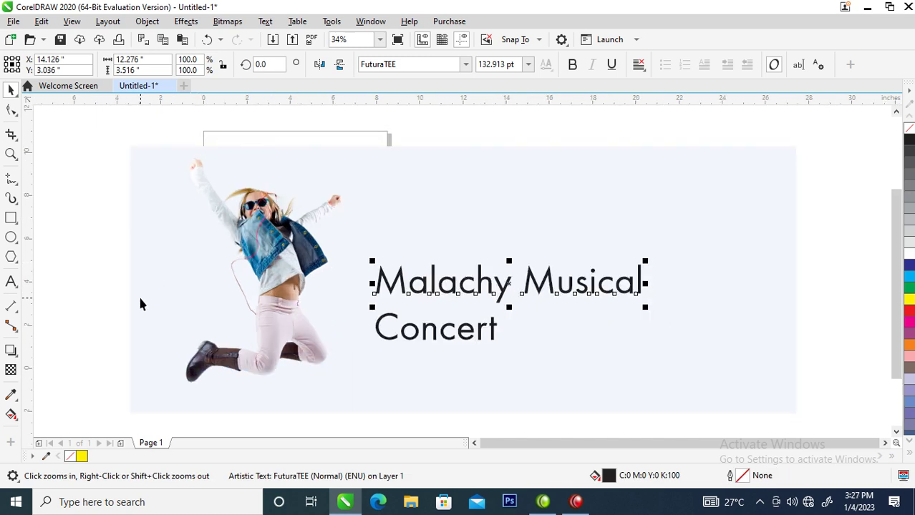
{"action": "left_click", "coordinate": [11, 394]}
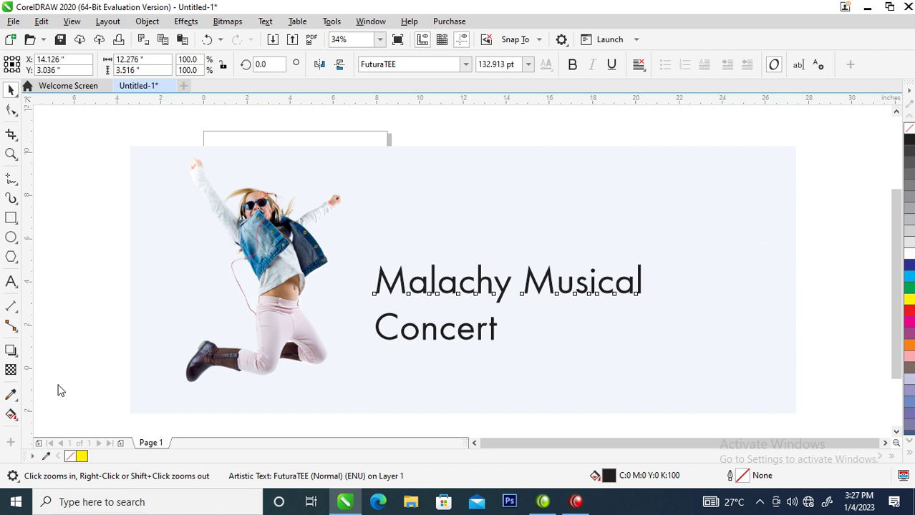
- Fill the Malachy Musical line with the vest's dark denim blue #023F6C, leaving Concert black
{"action": "left_click", "coordinate": [277, 224]}
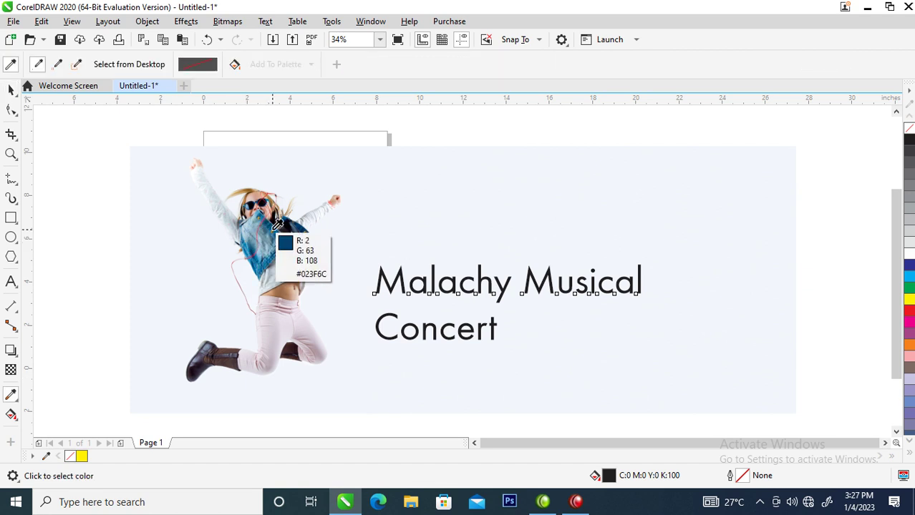
{"action": "left_click", "coordinate": [277, 224]}
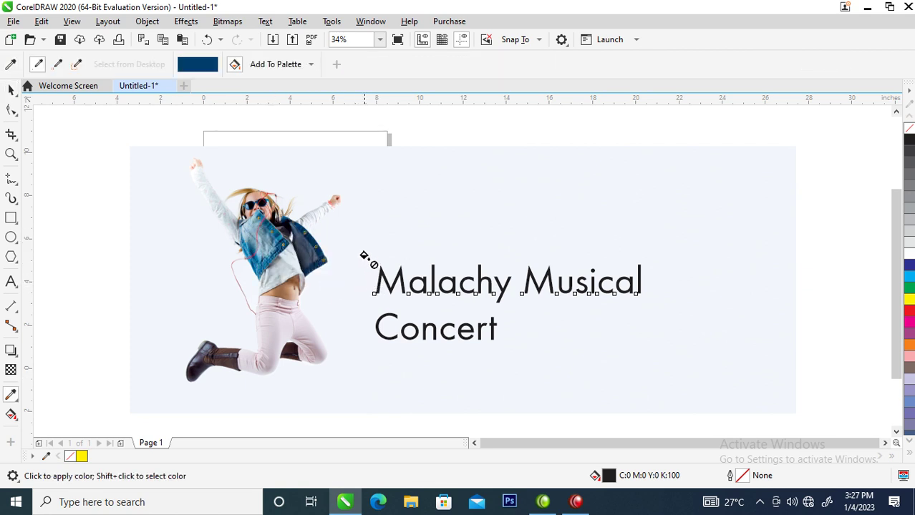
{"action": "key", "text": "z"}
{"action": "left_click_drag", "start_coordinate": [358, 242], "coordinate": [480, 327]}
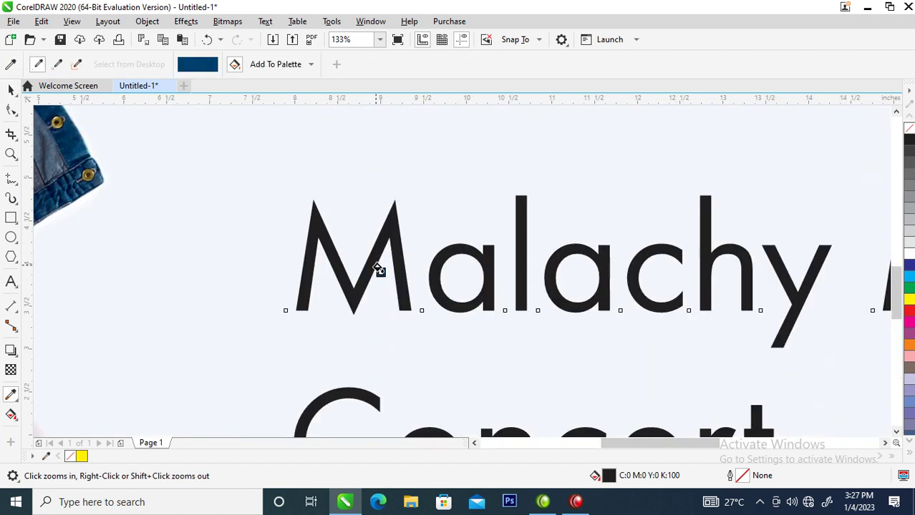
{"action": "left_click", "coordinate": [336, 262]}
{"action": "scroll", "coordinate": [332, 268], "scroll_direction": "down", "scroll_amount": 2}
{"action": "scroll", "coordinate": [328, 276], "scroll_direction": "down", "scroll_amount": 2}
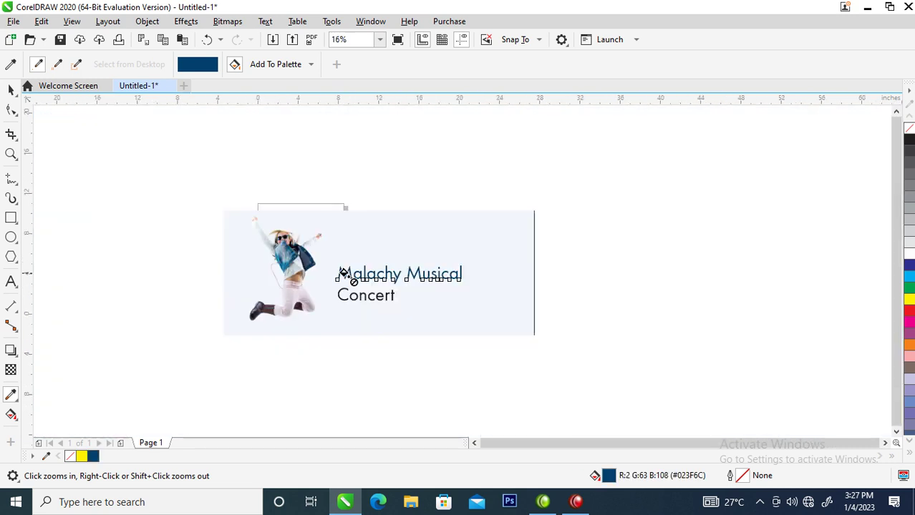
{"action": "key", "text": "space"}
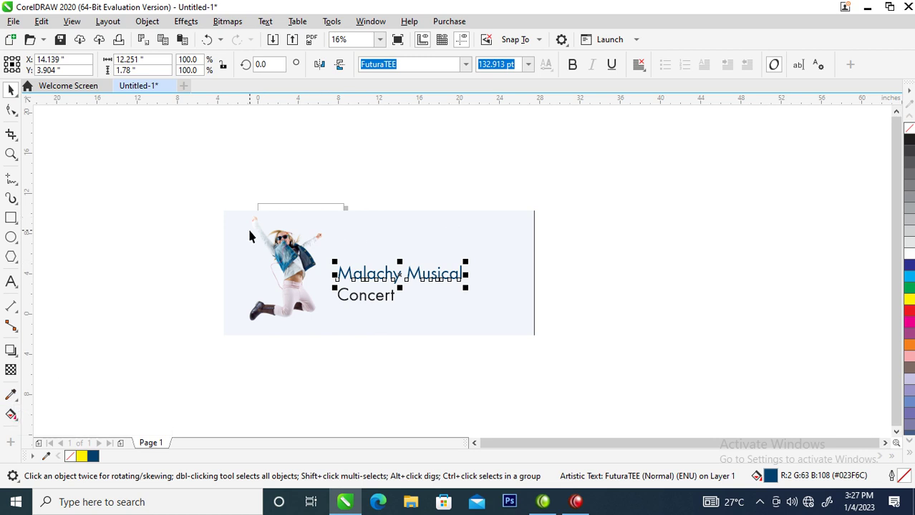
- Raise the Malachy Musical line, split it apart, and place Musical above Concert
{"action": "key", "text": "z"}
{"action": "left_click_drag", "start_coordinate": [202, 170], "coordinate": [629, 345]}
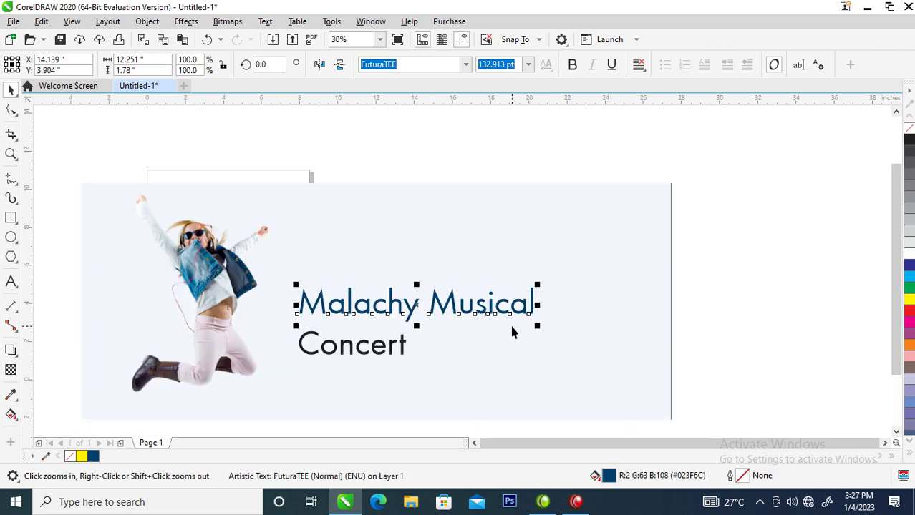
{"action": "left_click_drag", "start_coordinate": [448, 301], "coordinate": [449, 267]}
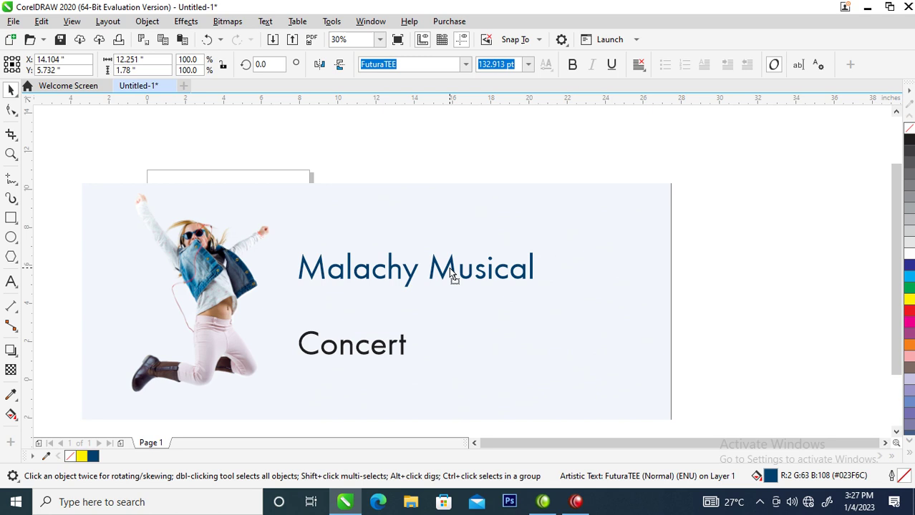
{"action": "key", "text": "Tab"}
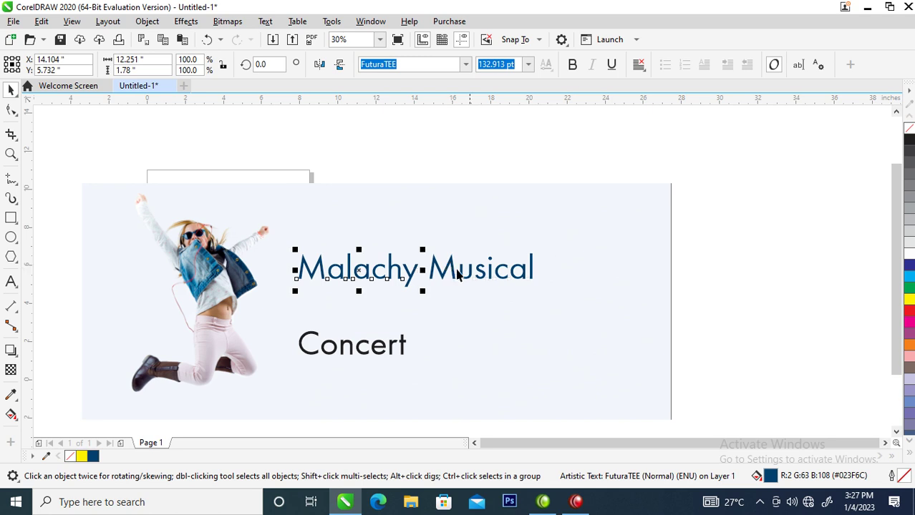
{"action": "left_click_drag", "start_coordinate": [489, 272], "coordinate": [337, 326]}
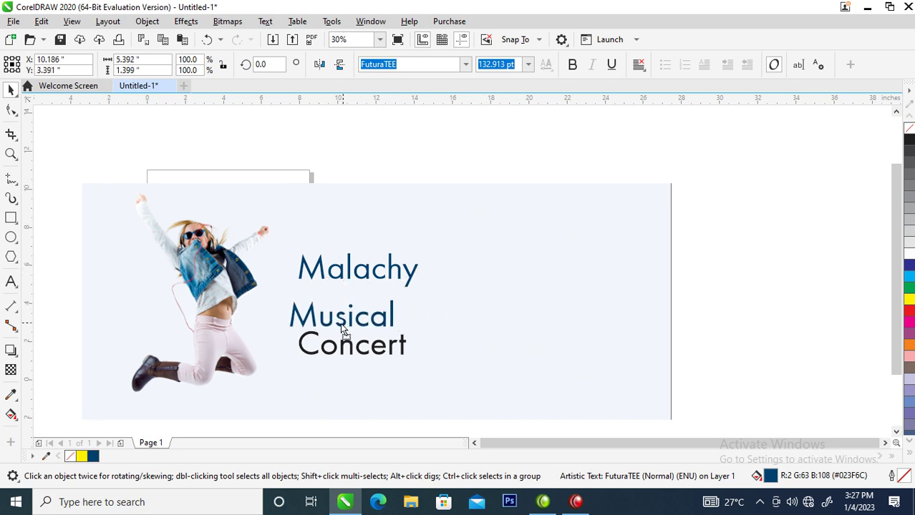
- Enlarge Malachy to about 395 pt beside the girl and tighten its letter spacing
{"action": "left_click", "coordinate": [422, 269]}
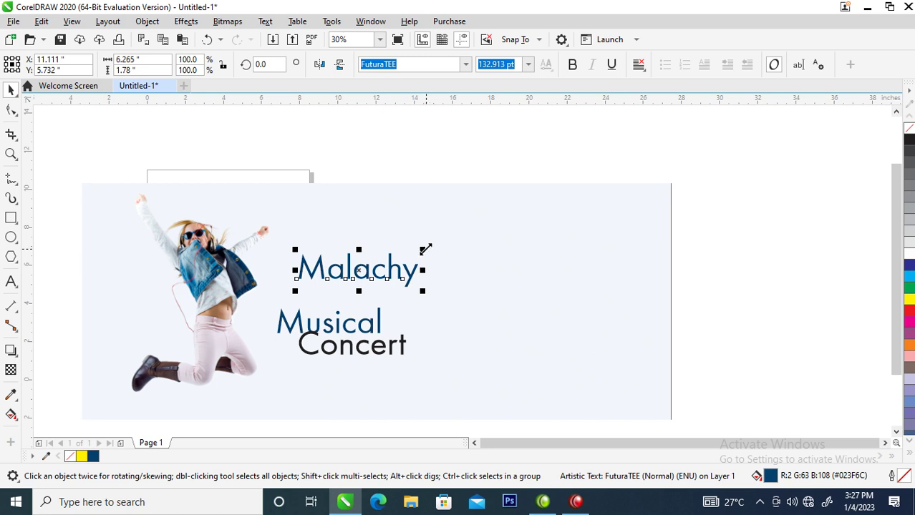
{"action": "left_click_drag", "start_coordinate": [426, 249], "coordinate": [654, 188]}
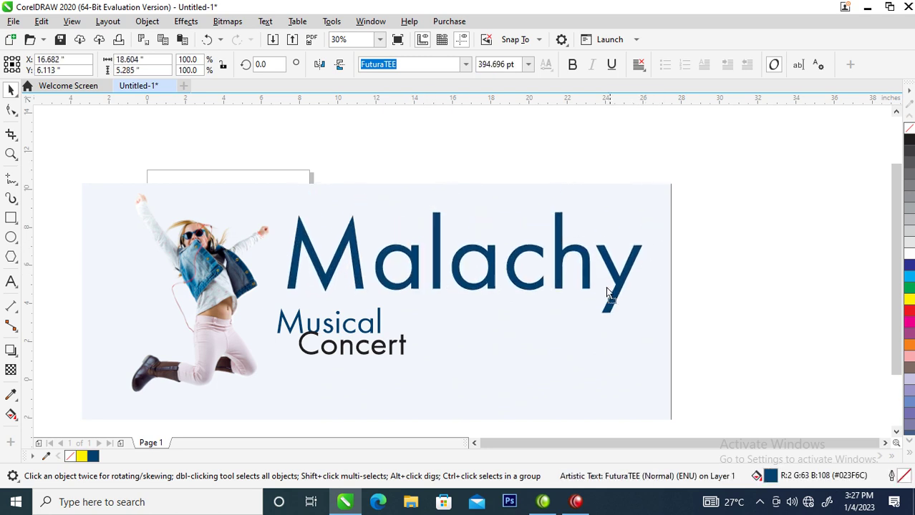
{"action": "left_click_drag", "start_coordinate": [606, 294], "coordinate": [603, 283]}
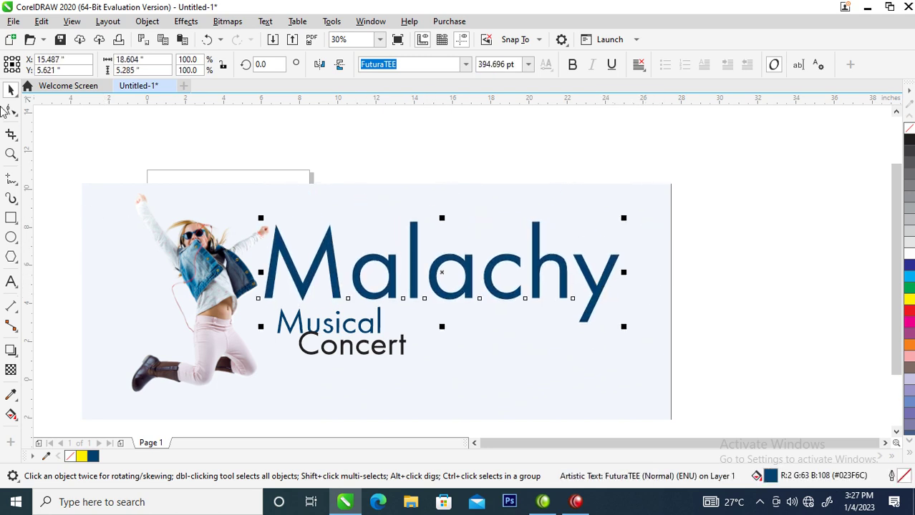
{"action": "left_click", "coordinate": [11, 109]}
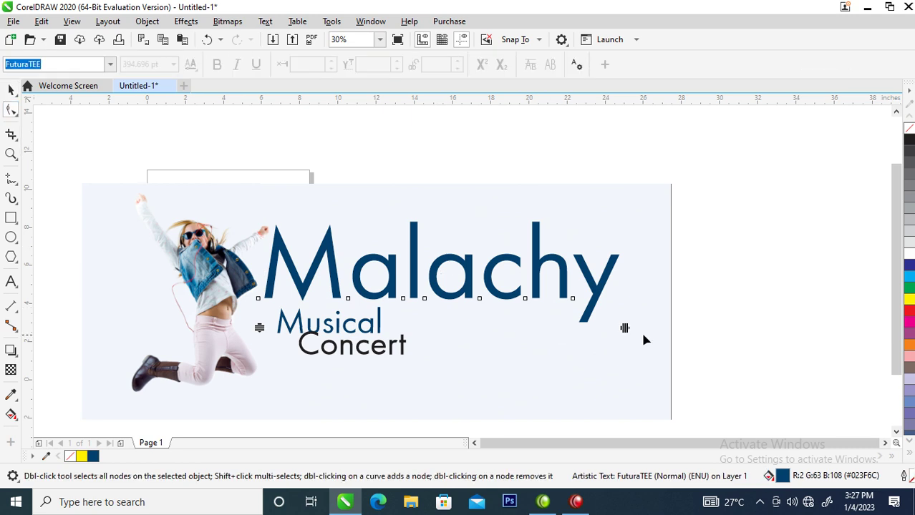
{"action": "left_click_drag", "start_coordinate": [624, 328], "coordinate": [558, 328]}
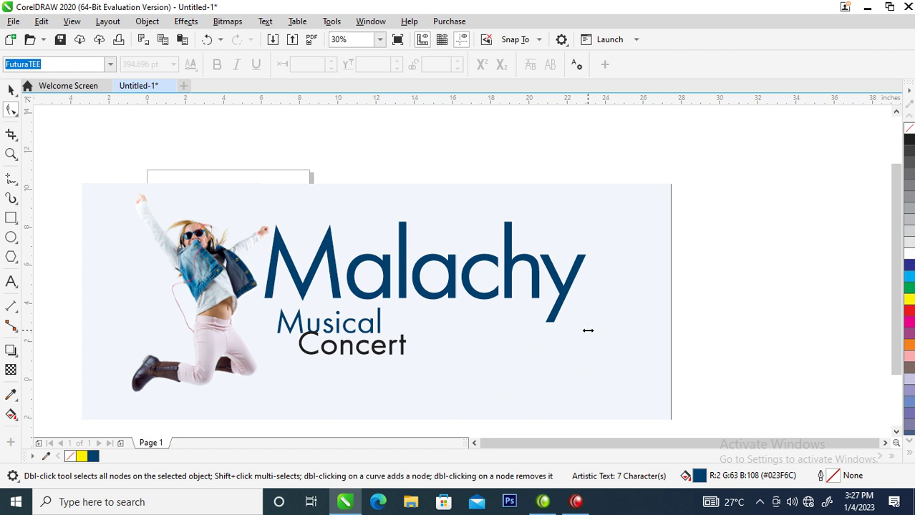
{"action": "left_click_drag", "start_coordinate": [568, 328], "coordinate": [578, 324]}
- Join Musical and Concert into a single line of text
{"action": "key", "text": "space"}
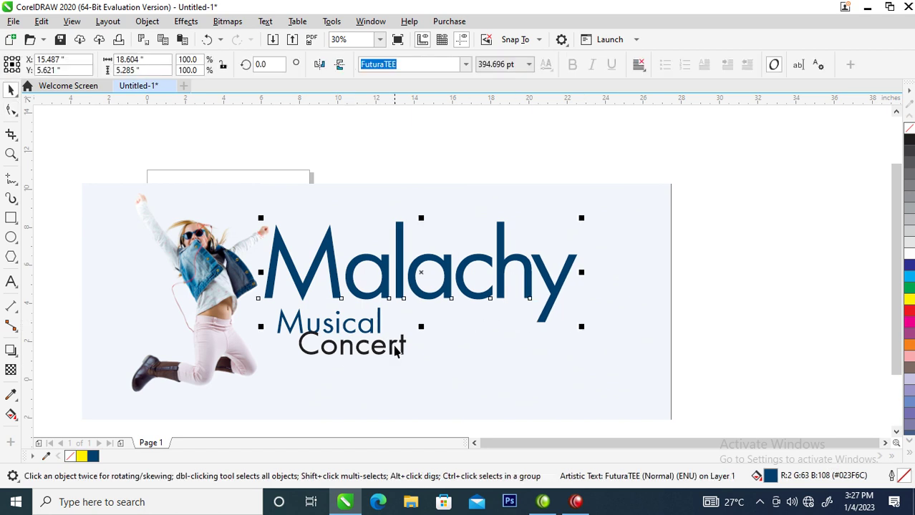
{"action": "mouse_move", "coordinate": [391, 356]}
{"action": "left_mouse_down"}
{"action": "mouse_move", "coordinate": [429, 348]}
{"action": "mouse_move", "coordinate": [509, 352]}
{"action": "left_mouse_up"}
{"action": "left_click", "coordinate": [367, 333], "text": "shift"}
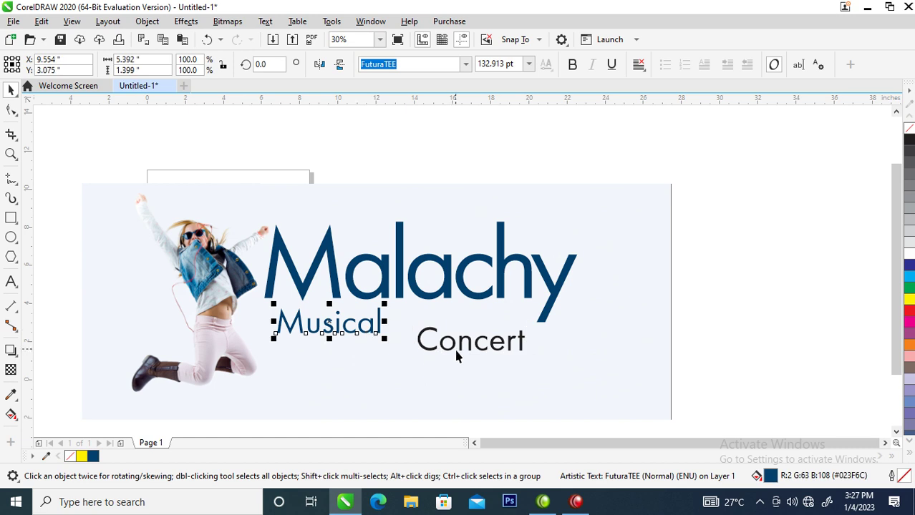
{"action": "key", "text": "ctrl+l"}
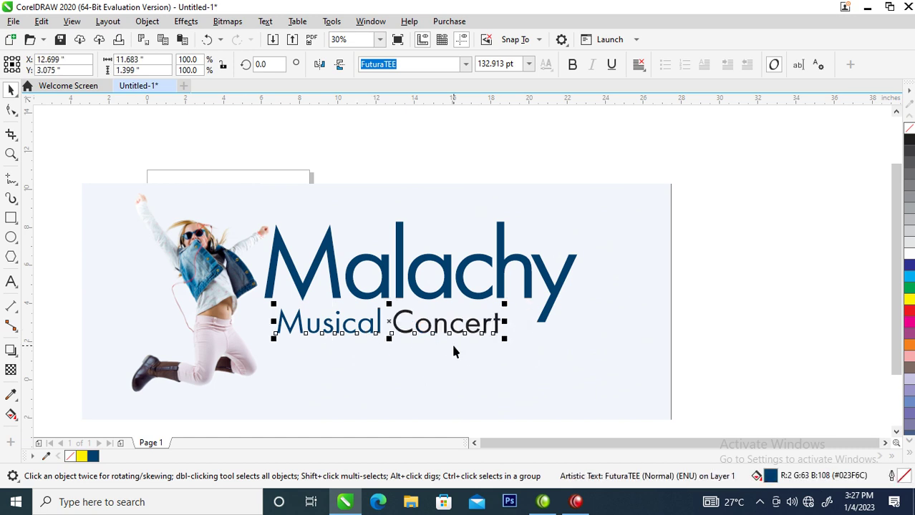
- Set Musical Concert in Hello Paris Script and nudge it right under Malachy
{"action": "left_click", "coordinate": [466, 66]}
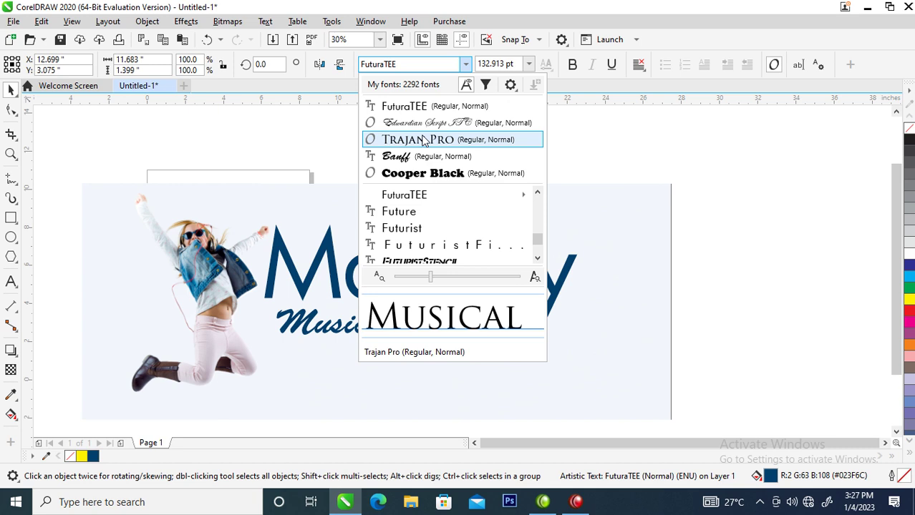
{"action": "key", "text": "h"}
{"action": "key", "text": "e"}
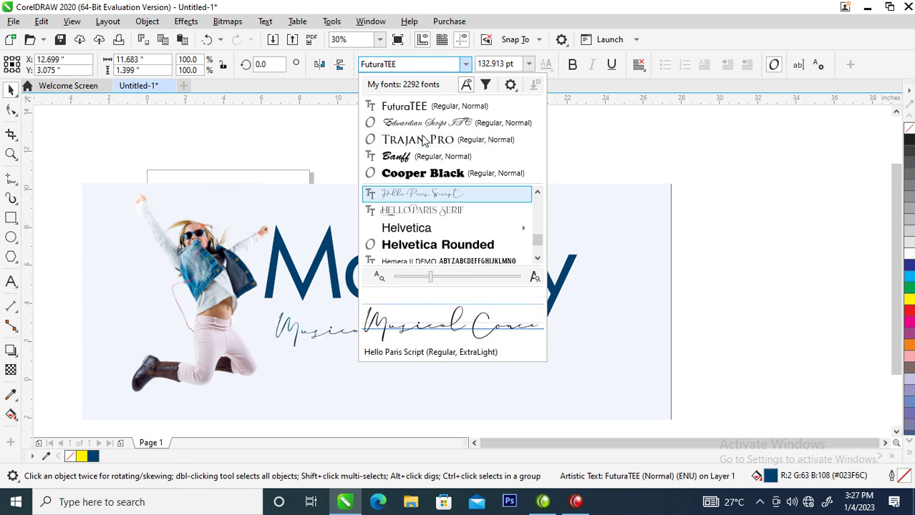
{"action": "left_click", "coordinate": [423, 194]}
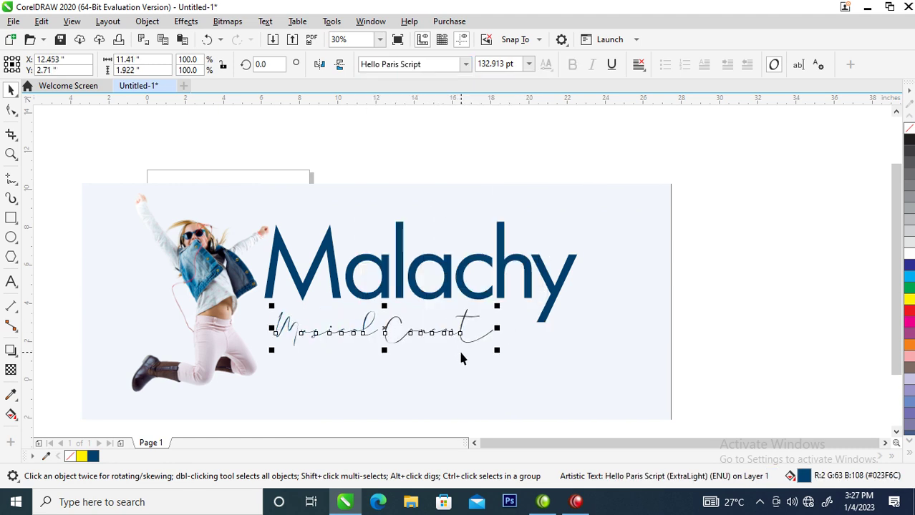
{"action": "left_click_drag", "start_coordinate": [462, 332], "coordinate": [495, 327]}
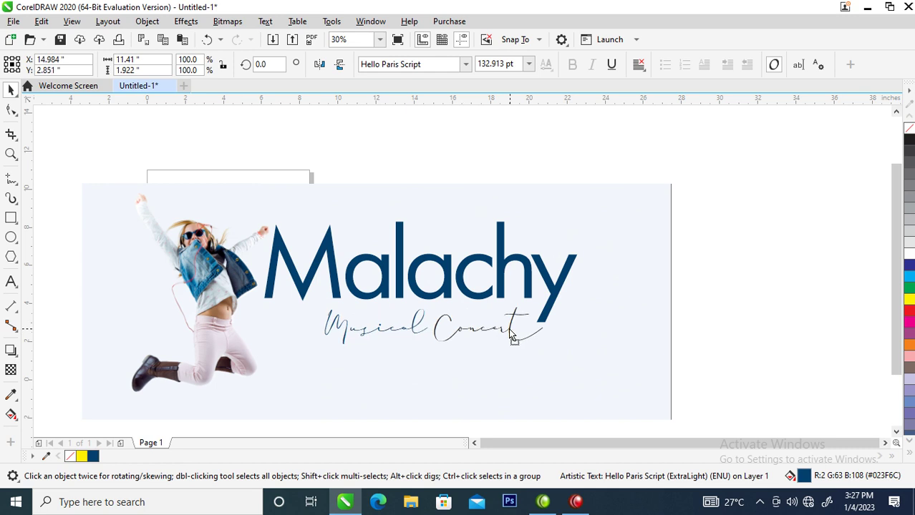
{"action": "key", "text": "z"}
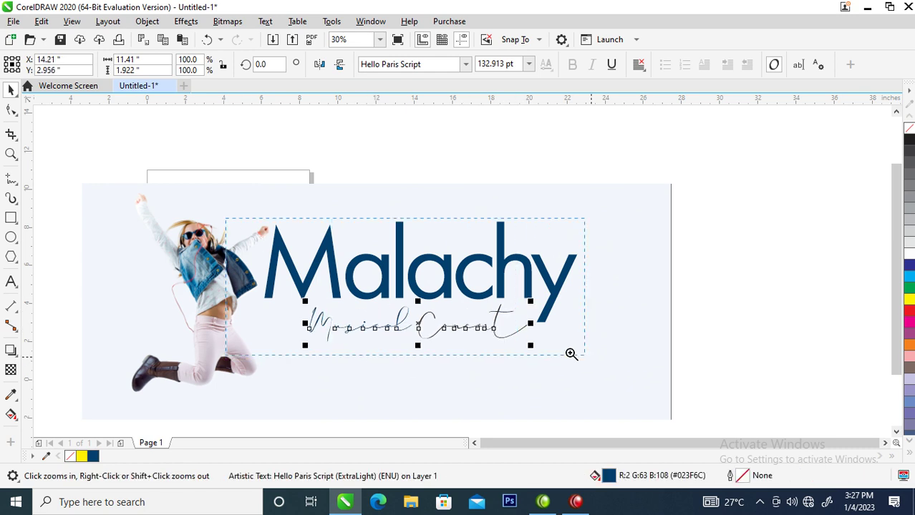
{"action": "left_click_drag", "start_coordinate": [226, 216], "coordinate": [573, 354]}
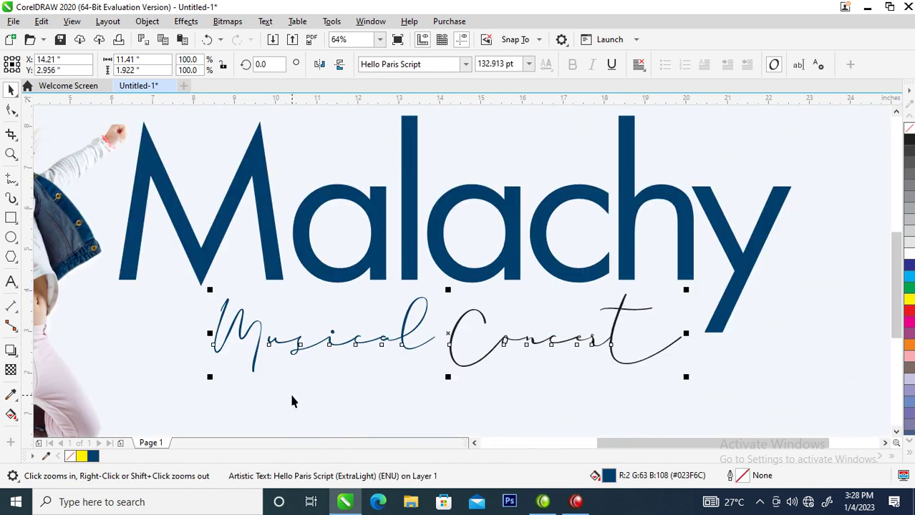
{"action": "scroll", "coordinate": [269, 379], "scroll_direction": "down", "scroll_amount": 2}
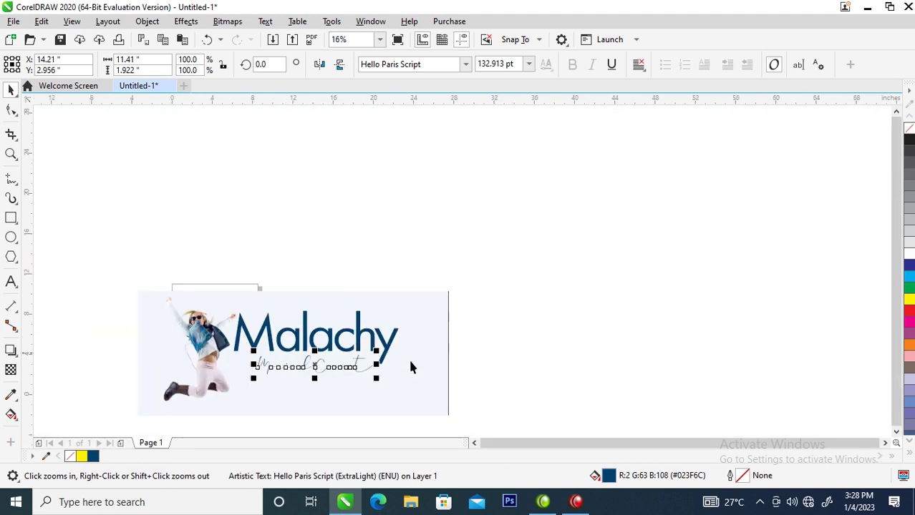
- Give the script text a black fill and outline, then fit the design in view
{"action": "left_click", "coordinate": [910, 145]}
{"action": "right_click", "coordinate": [910, 145]}
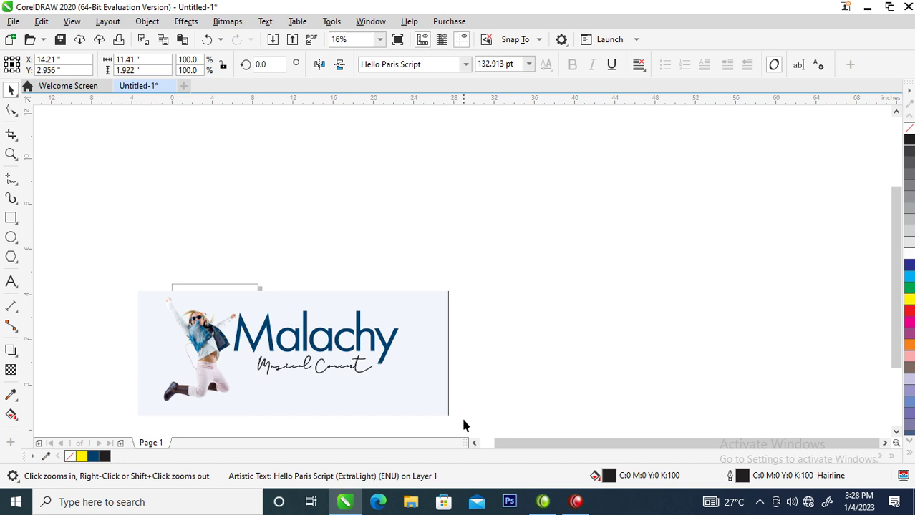
{"action": "key", "text": "F4"}
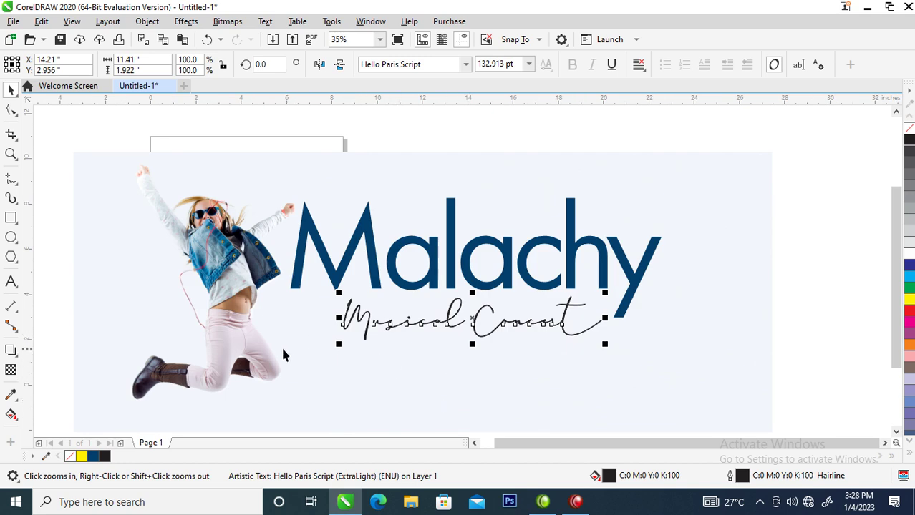
- Fill Musical Concert with light blue #76AAB8 sampled from the girl's jacket
{"action": "left_click", "coordinate": [11, 396]}
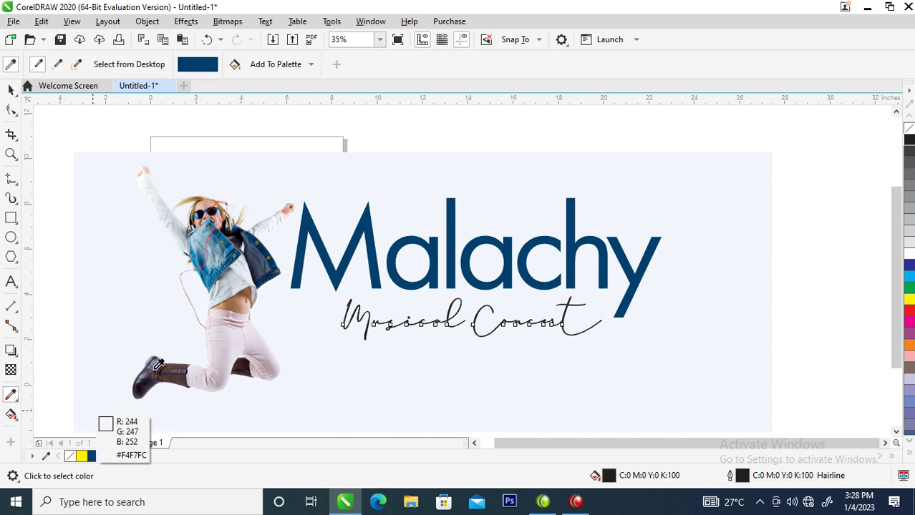
{"action": "left_click", "coordinate": [212, 249]}
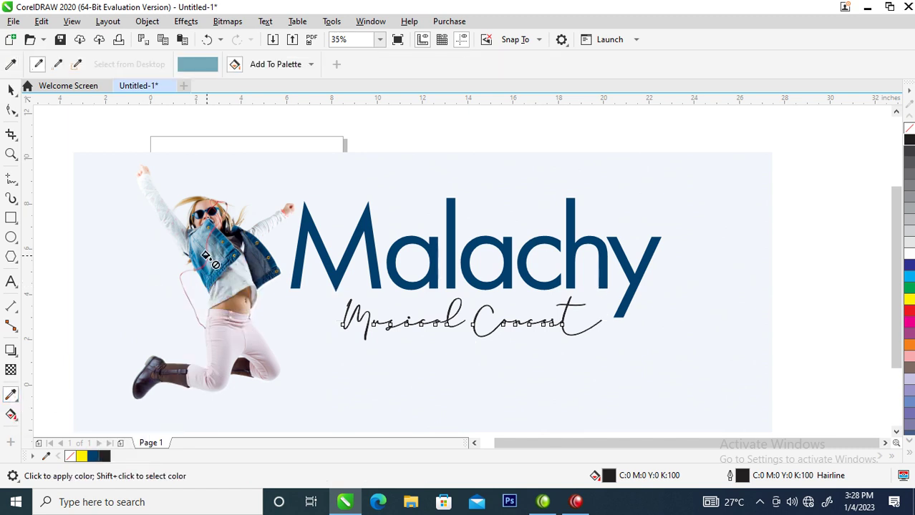
{"action": "left_click_drag", "start_coordinate": [336, 284], "coordinate": [450, 358]}
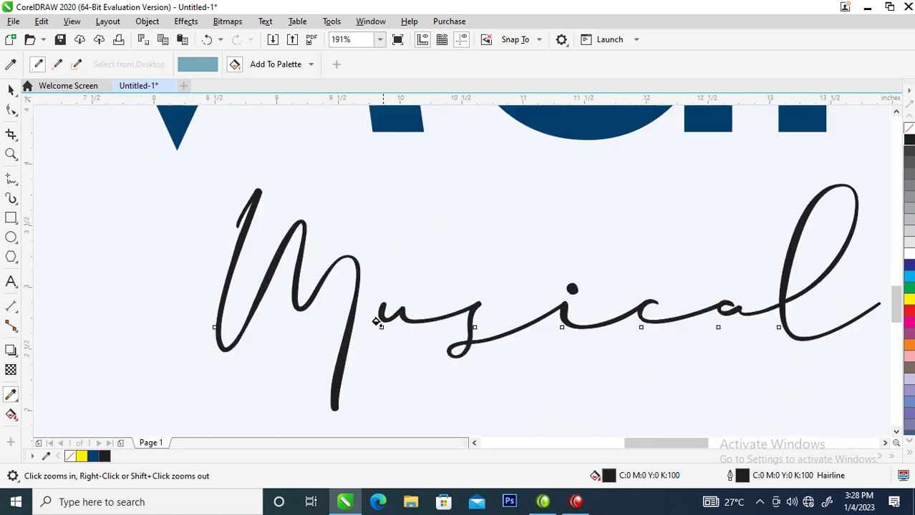
{"action": "left_click", "coordinate": [345, 333]}
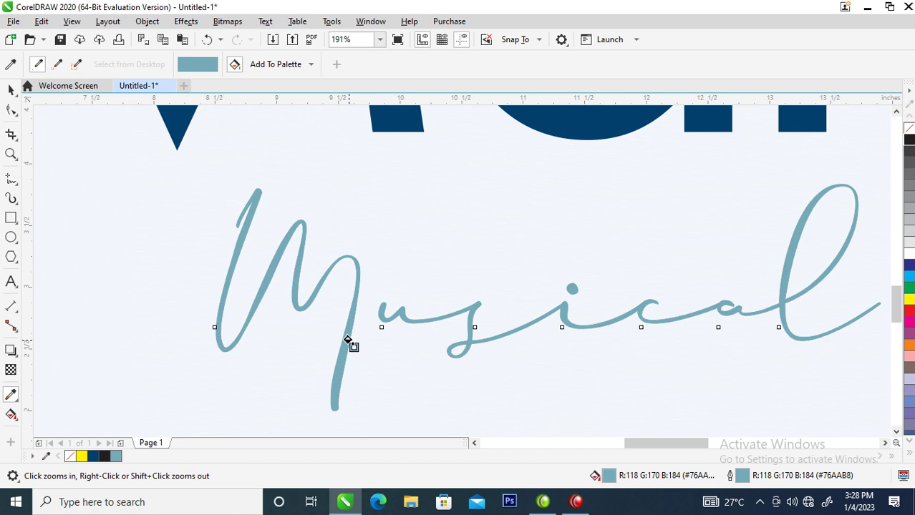
{"action": "scroll", "coordinate": [348, 336], "scroll_direction": "down", "scroll_amount": 5}
{"action": "scroll", "coordinate": [370, 325], "scroll_direction": "down", "scroll_amount": 2}
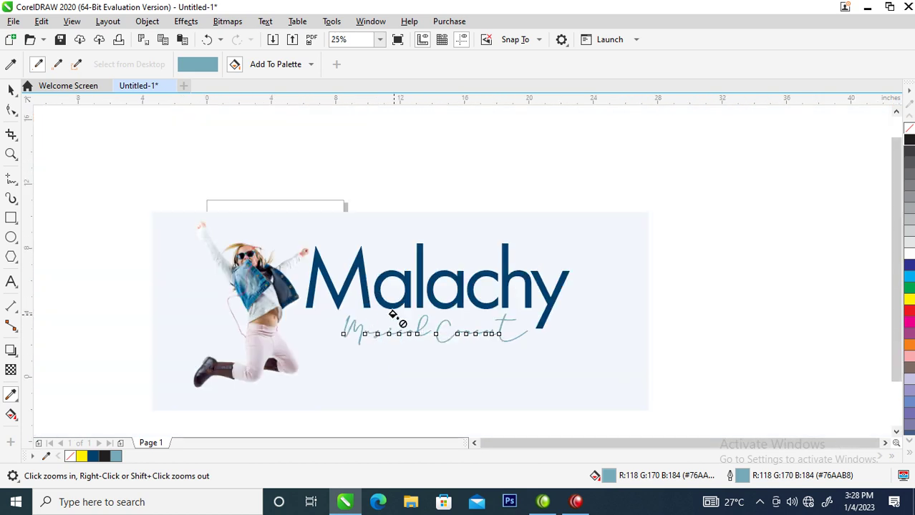
{"action": "key", "text": "space"}
{"action": "key", "text": "z"}
{"action": "left_click_drag", "start_coordinate": [112, 200], "coordinate": [628, 388]}
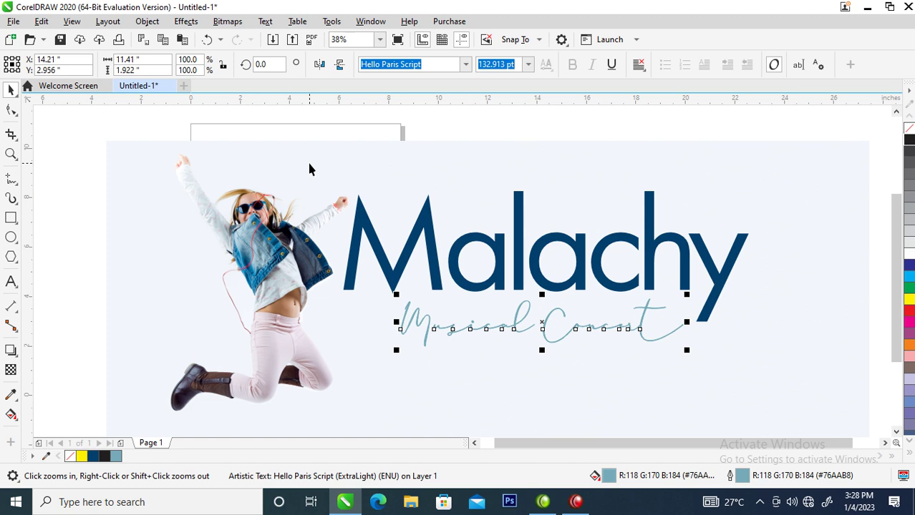
- Group both titles, shift them right and down, and convert Malachy to curves
{"action": "left_click_drag", "start_coordinate": [308, 157], "coordinate": [790, 365]}
{"action": "left_click_drag", "start_coordinate": [710, 272], "coordinate": [764, 324]}
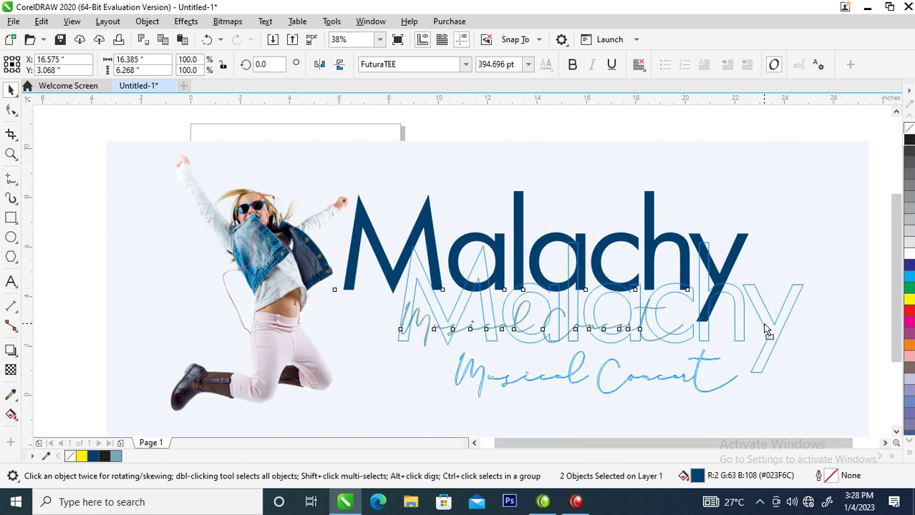
{"action": "key", "text": "ctrl+g"}
{"action": "left_click", "coordinate": [493, 309], "text": "ctrl"}
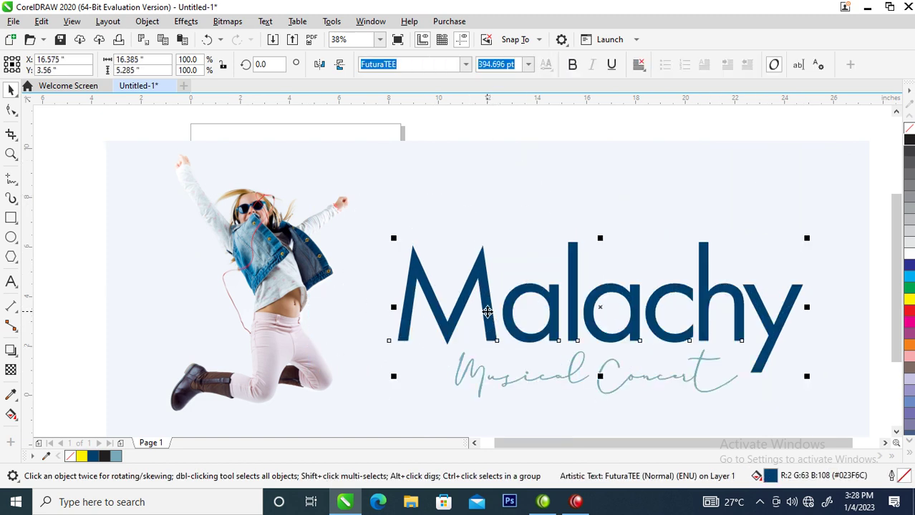
{"action": "right_click", "coordinate": [491, 309]}
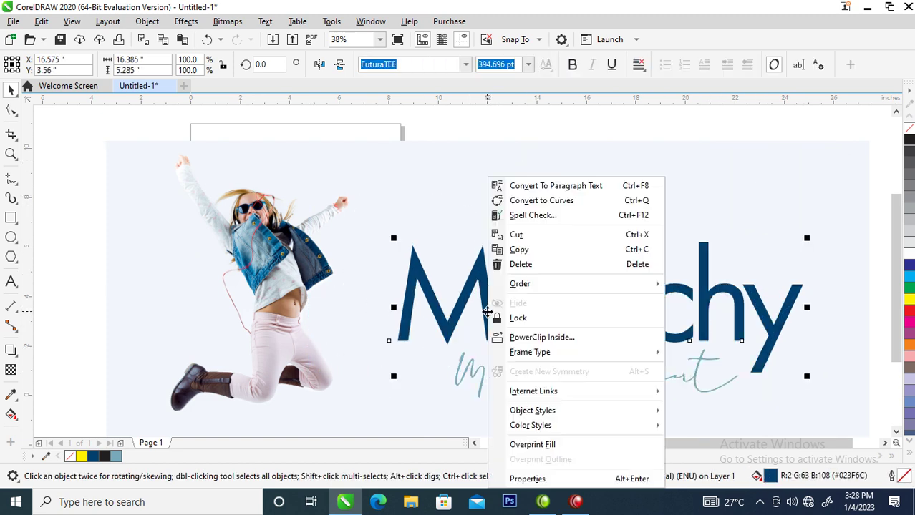
{"action": "left_click", "coordinate": [530, 202]}
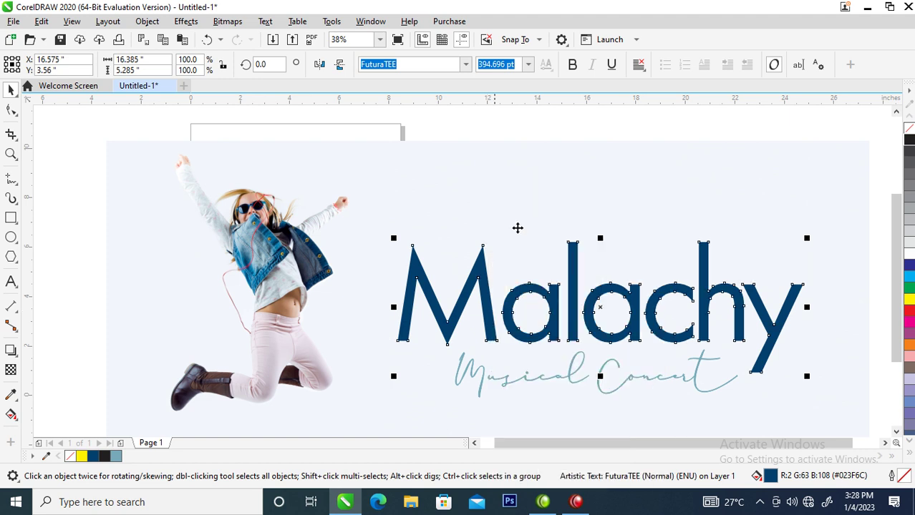
- Pull the M's bottom-left node down-left into a thin spike
{"action": "double_click", "coordinate": [403, 329]}
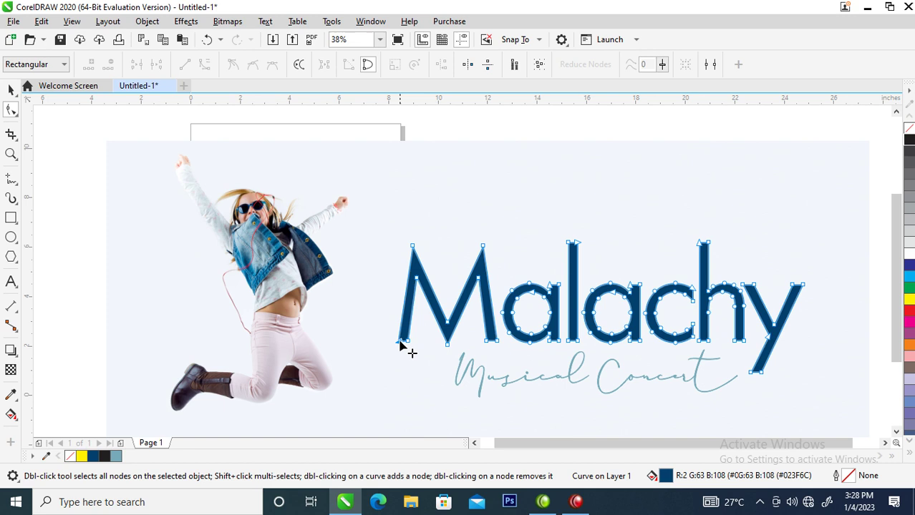
{"action": "left_click_drag", "start_coordinate": [400, 343], "coordinate": [293, 428]}
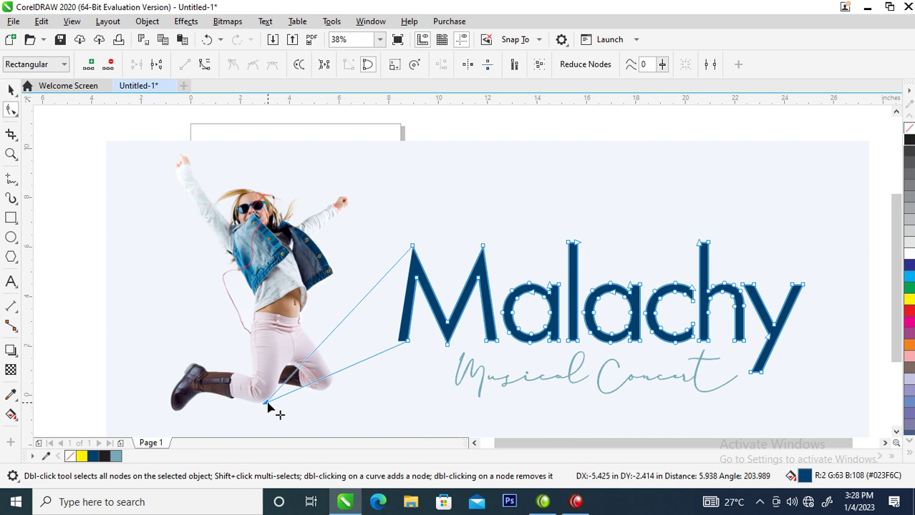
{"action": "double_click", "coordinate": [405, 335]}
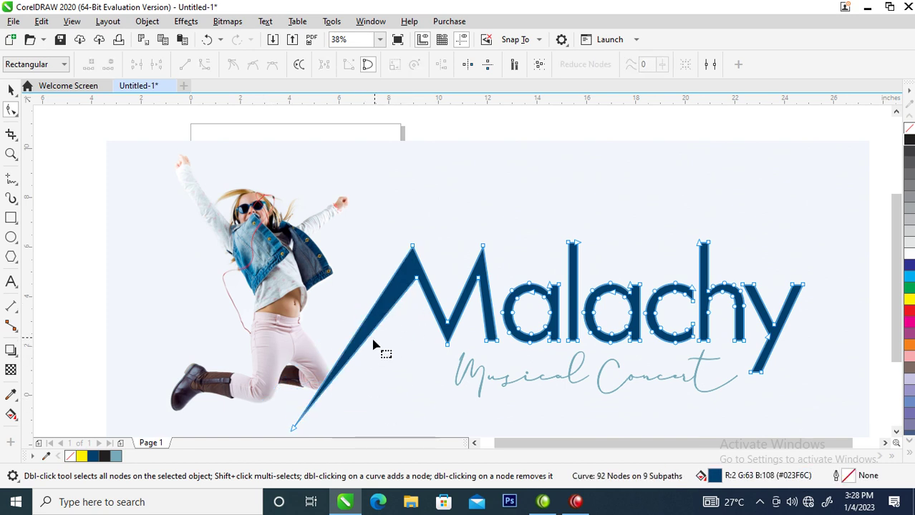
- Bend the spike's segments into a curved, tapering swoosh tail toward the girl
{"action": "right_click", "coordinate": [372, 308]}
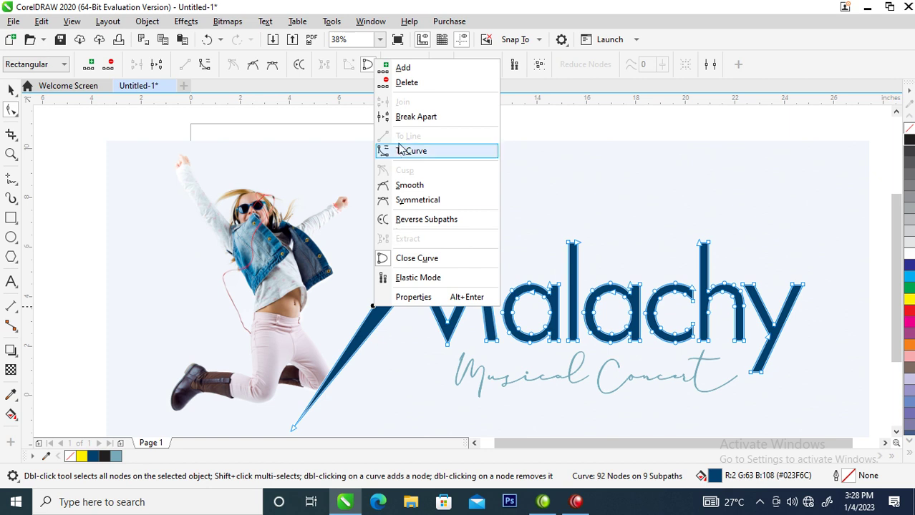
{"action": "left_click", "coordinate": [413, 152]}
{"action": "right_click", "coordinate": [368, 340]}
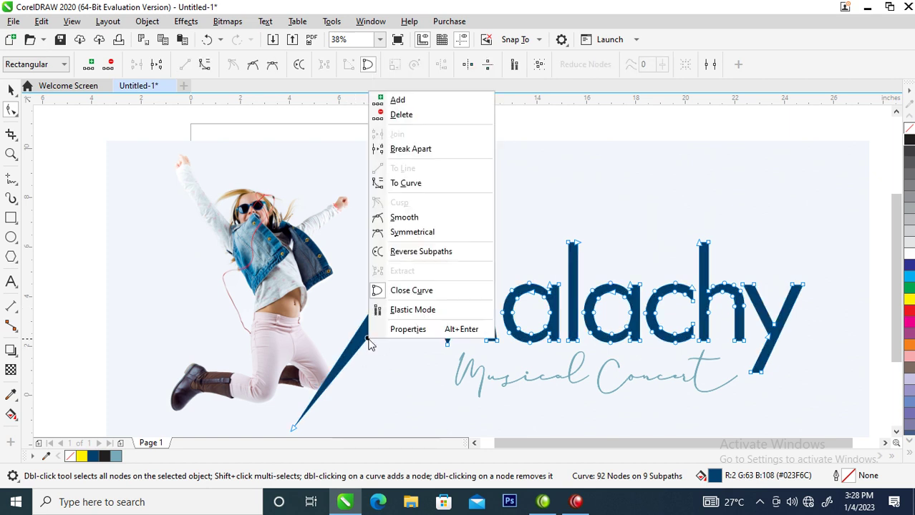
{"action": "left_click", "coordinate": [417, 184]}
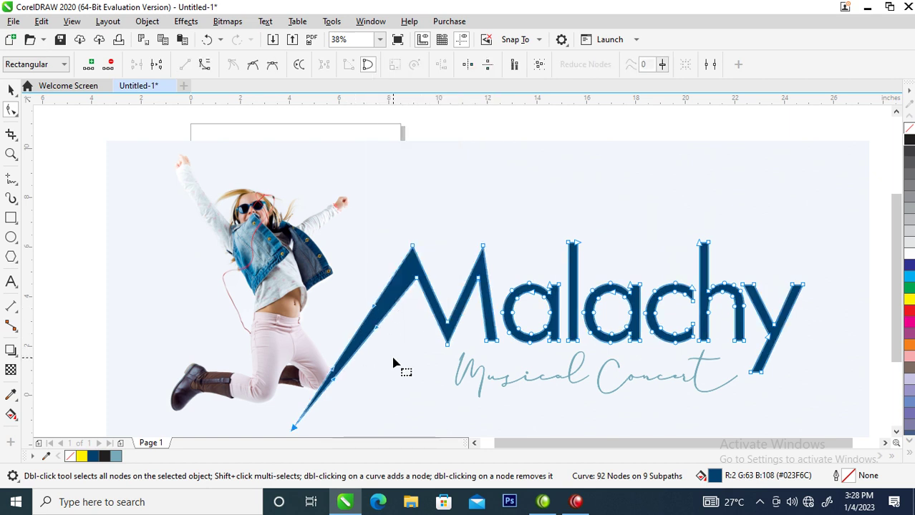
{"action": "mouse_move", "coordinate": [371, 339]}
{"action": "left_mouse_down"}
{"action": "mouse_move", "coordinate": [402, 362]}
{"action": "mouse_move", "coordinate": [397, 354]}
{"action": "left_mouse_up"}
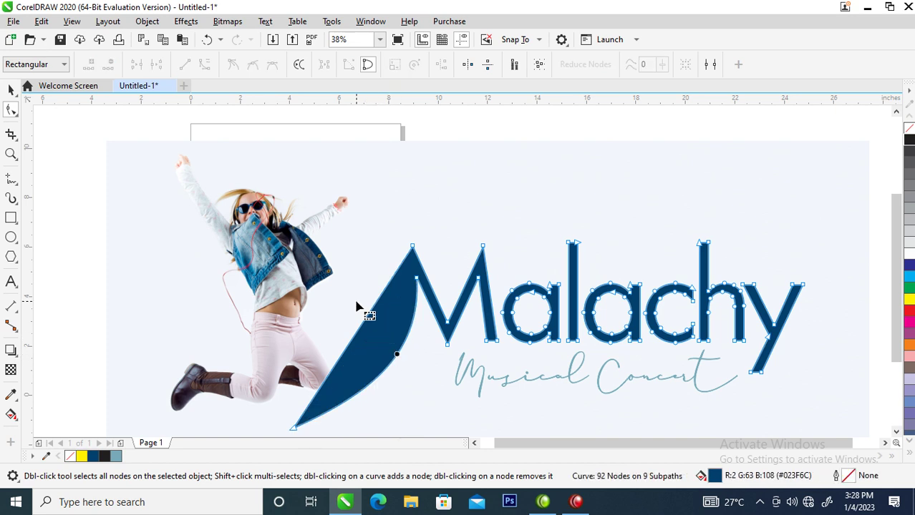
{"action": "right_click", "coordinate": [365, 322]}
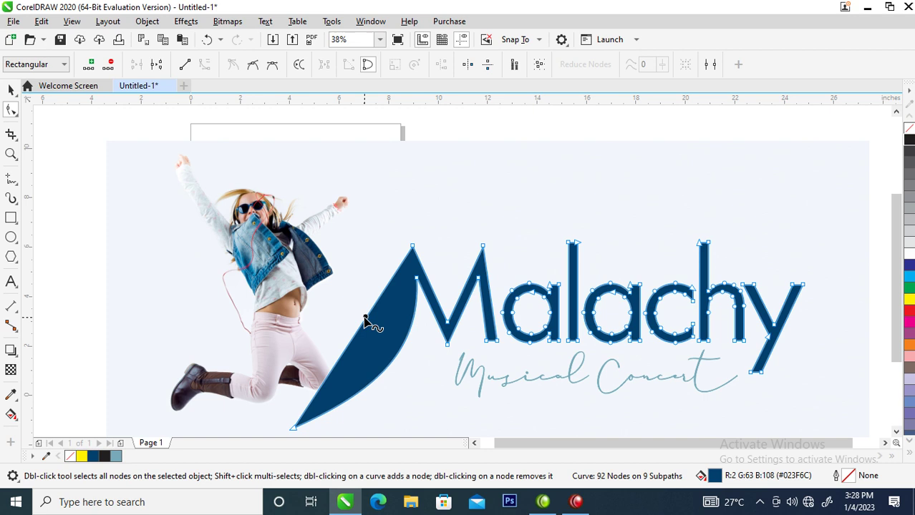
{"action": "left_click_drag", "start_coordinate": [368, 320], "coordinate": [398, 350]}
- Move the Malachy title and swoosh up-left and shrink them slightly
{"action": "key", "text": "space"}
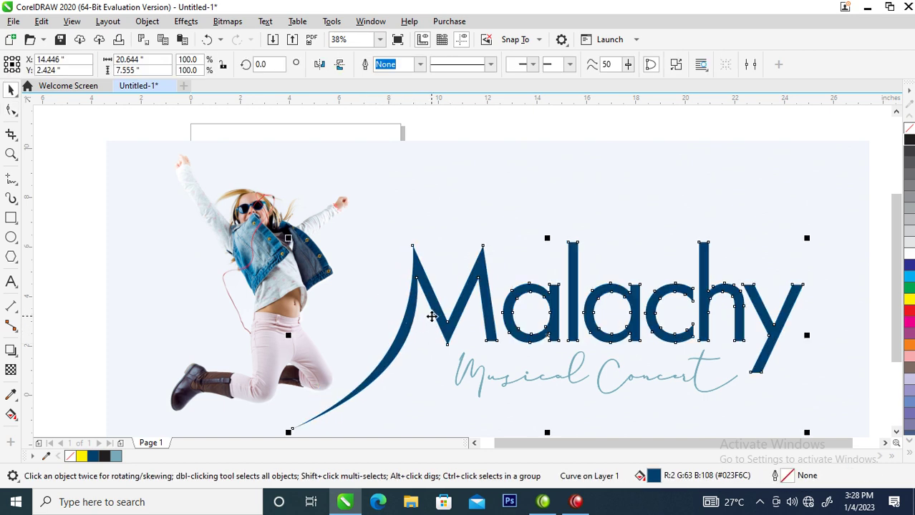
{"action": "scroll", "coordinate": [450, 286], "scroll_direction": "down", "scroll_amount": 2}
{"action": "key", "text": "z"}
{"action": "left_click_drag", "start_coordinate": [208, 178], "coordinate": [715, 371]}
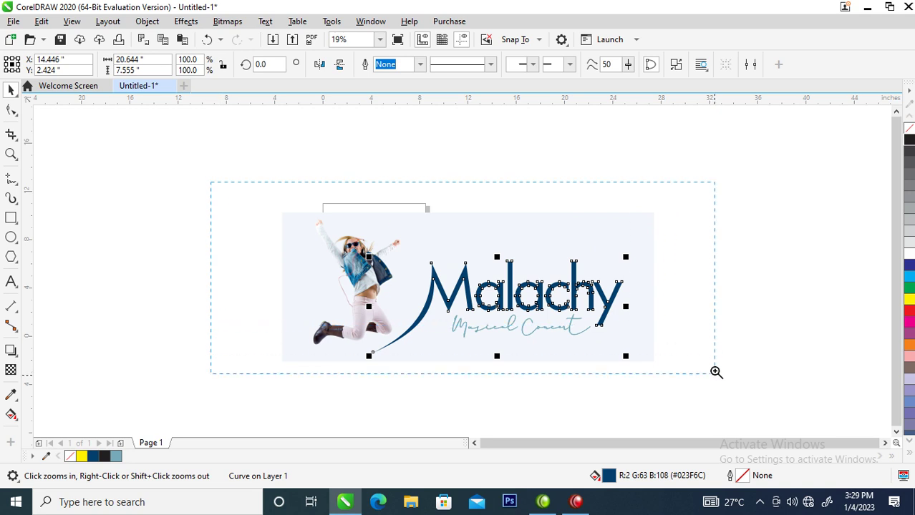
{"action": "left_click_drag", "start_coordinate": [211, 203], "coordinate": [704, 399]}
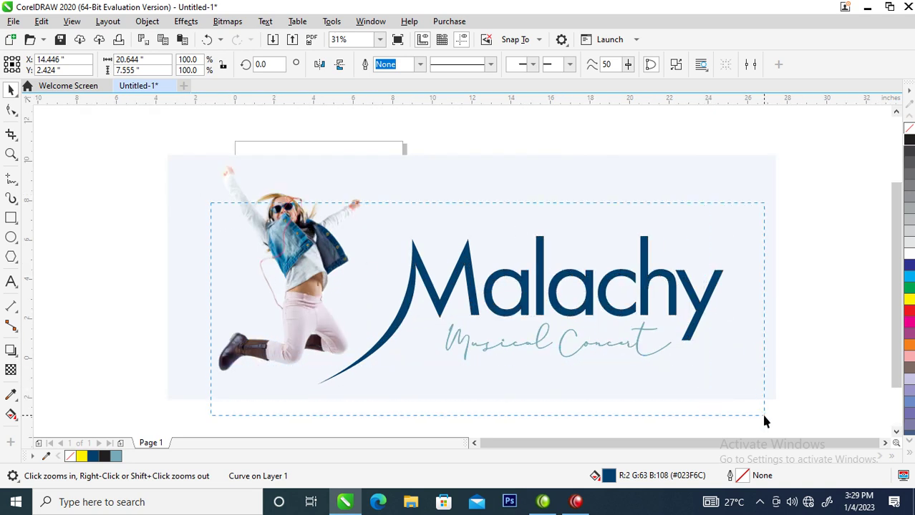
{"action": "left_click", "coordinate": [691, 287], "text": "shift"}
{"action": "mouse_move", "coordinate": [698, 300]}
{"action": "left_mouse_down"}
{"action": "mouse_move", "coordinate": [655, 260]}
{"action": "mouse_move", "coordinate": [670, 279]}
{"action": "left_mouse_up"}
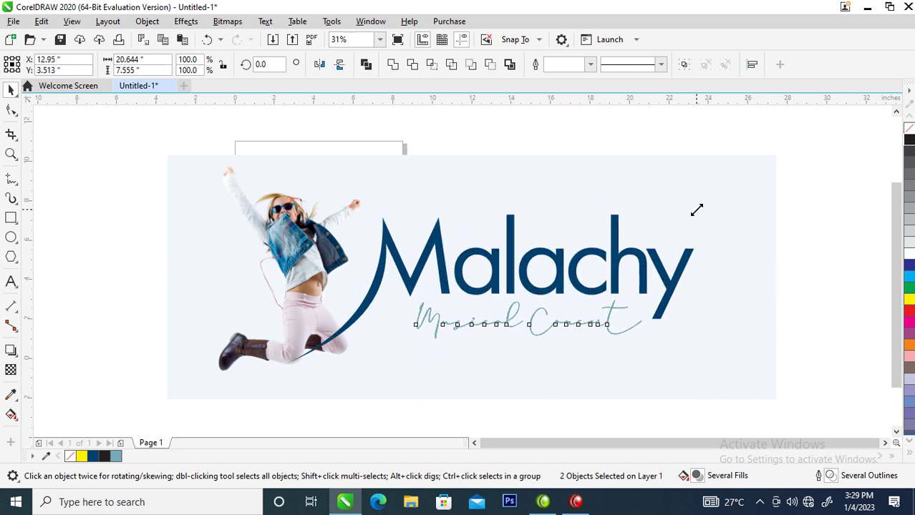
{"action": "left_click_drag", "start_coordinate": [696, 211], "coordinate": [689, 209]}
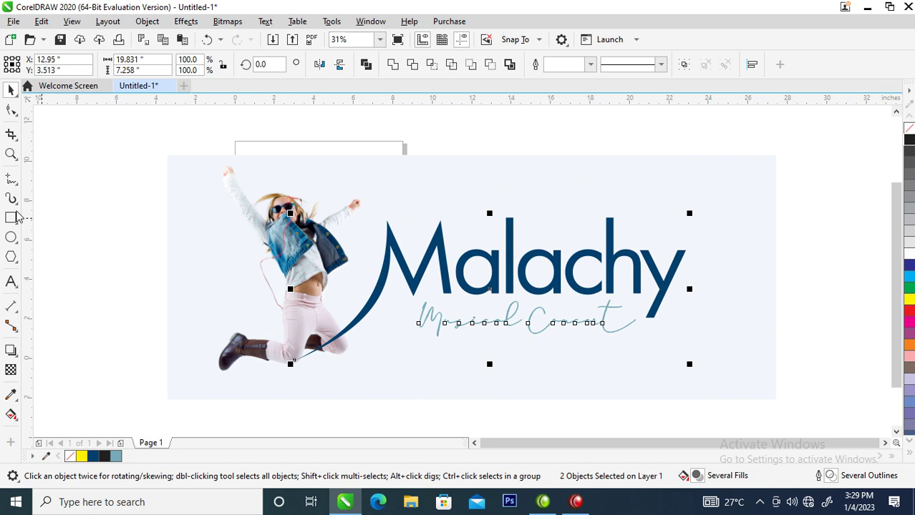
- Draw a large circle with the Ellipse tool over the jumping girl
{"action": "left_click", "coordinate": [11, 237]}
{"action": "mouse_move", "coordinate": [195, 192]}
{"action": "left_mouse_down"}
{"action": "mouse_move", "coordinate": [438, 354]}
{"action": "mouse_move", "coordinate": [405, 316]}
{"action": "left_mouse_up"}
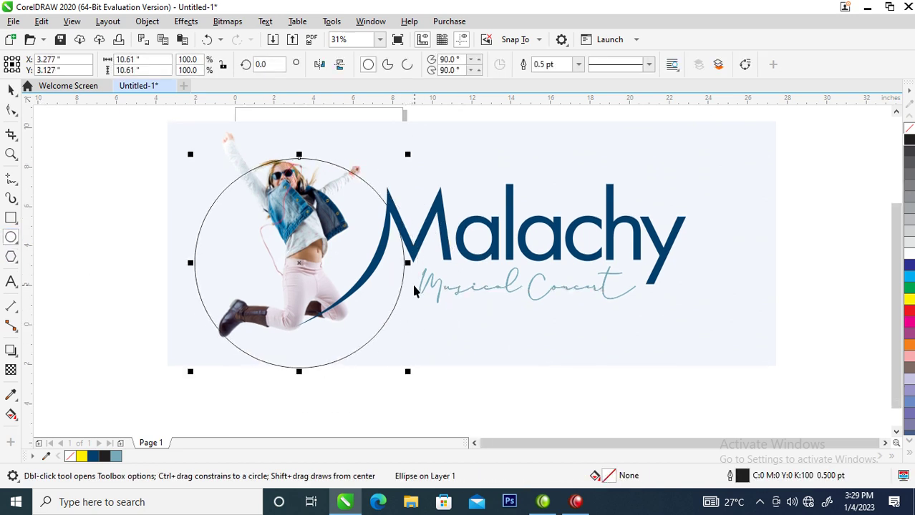
{"action": "key", "text": "space"}
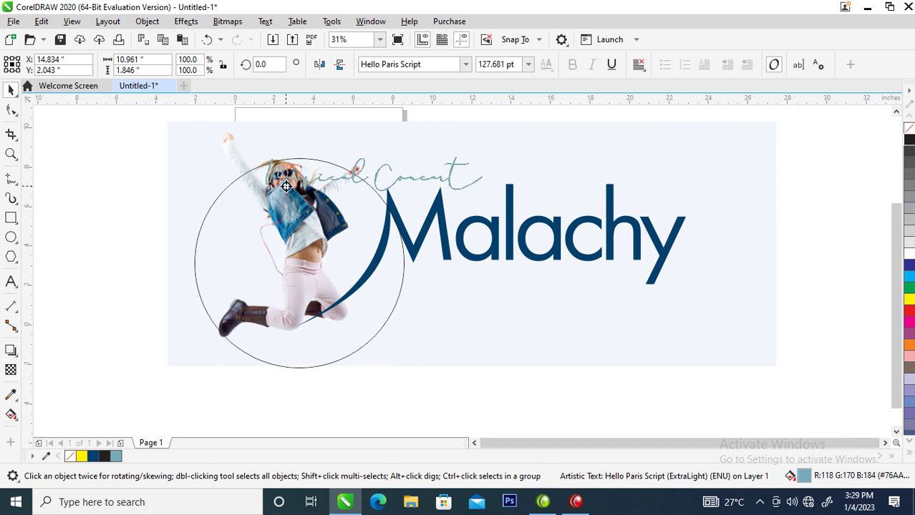
- Fill the new circle with cyan and remove its black outline
{"action": "left_click_drag", "start_coordinate": [439, 296], "coordinate": [281, 177]}
{"action": "left_click", "coordinate": [251, 200]}
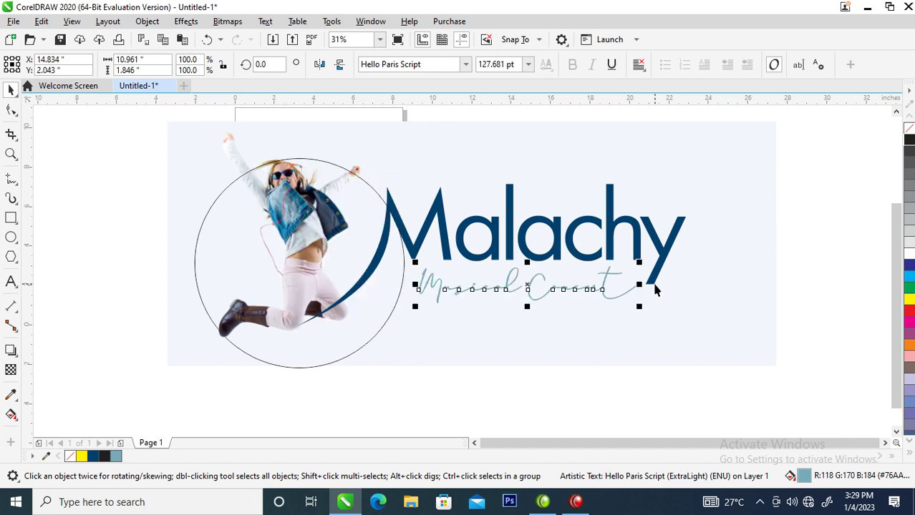
{"action": "left_click", "coordinate": [403, 236]}
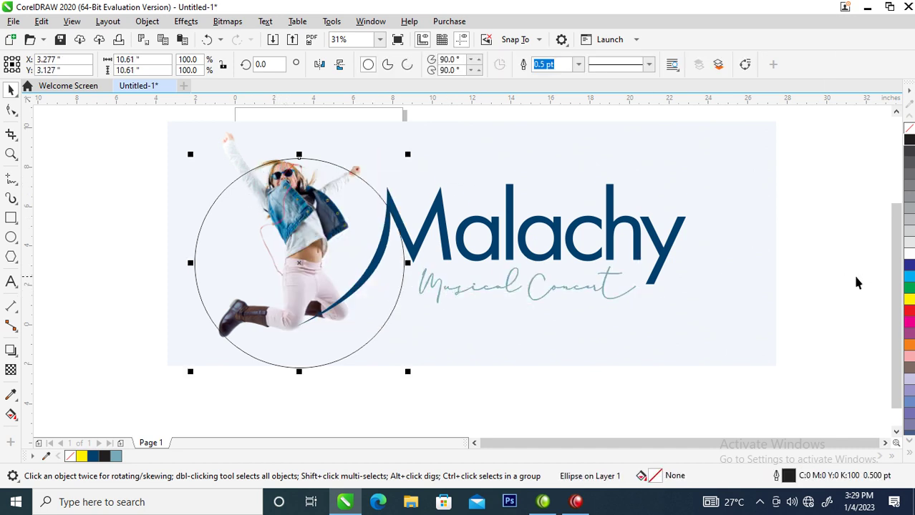
{"action": "left_click", "coordinate": [910, 278]}
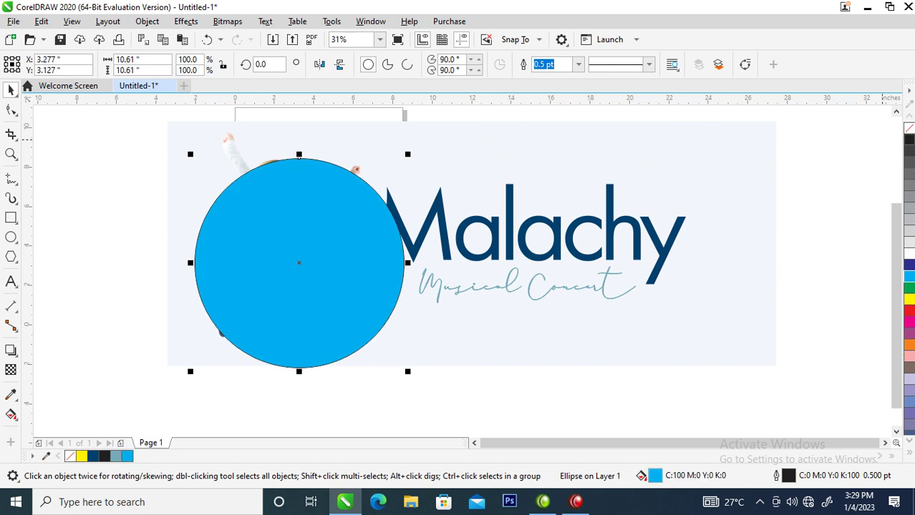
{"action": "right_click", "coordinate": [909, 128]}
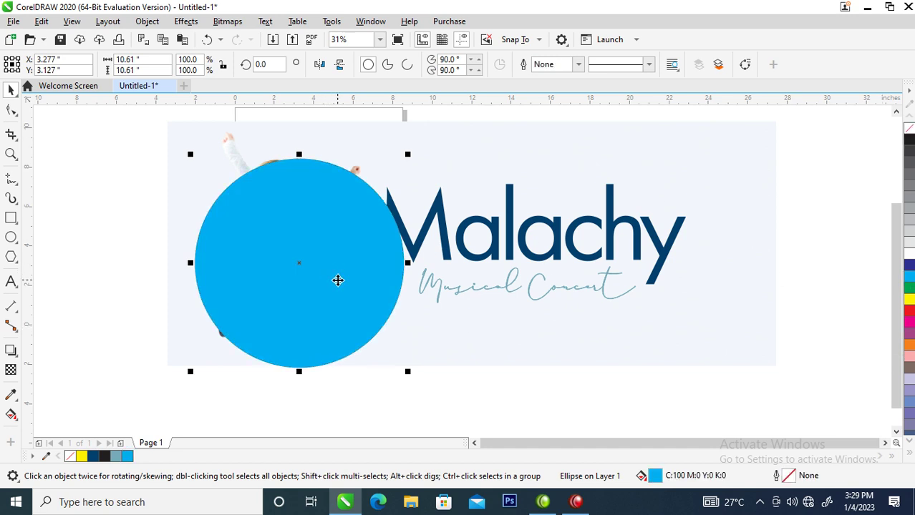
- Convert the cyan circle into a bitmap
{"action": "left_click", "coordinate": [227, 21]}
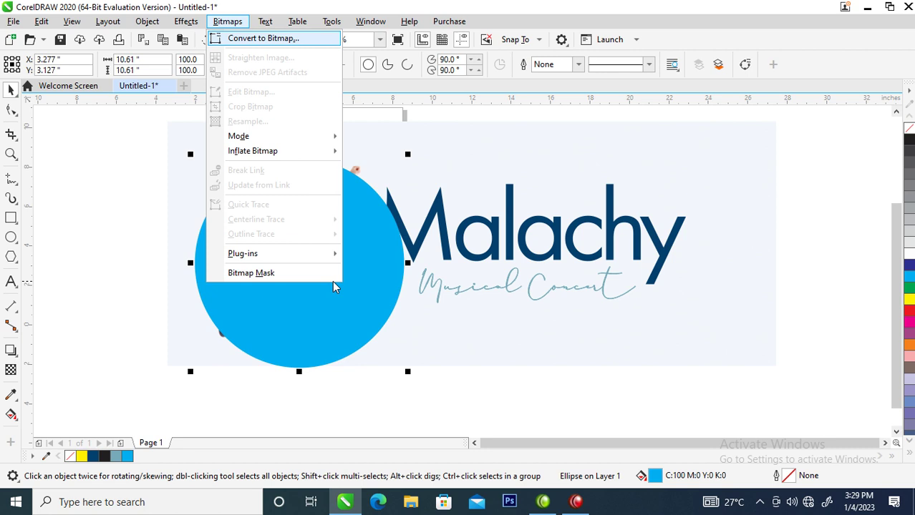
{"action": "key", "text": "Escape"}
{"action": "left_click", "coordinate": [227, 21]}
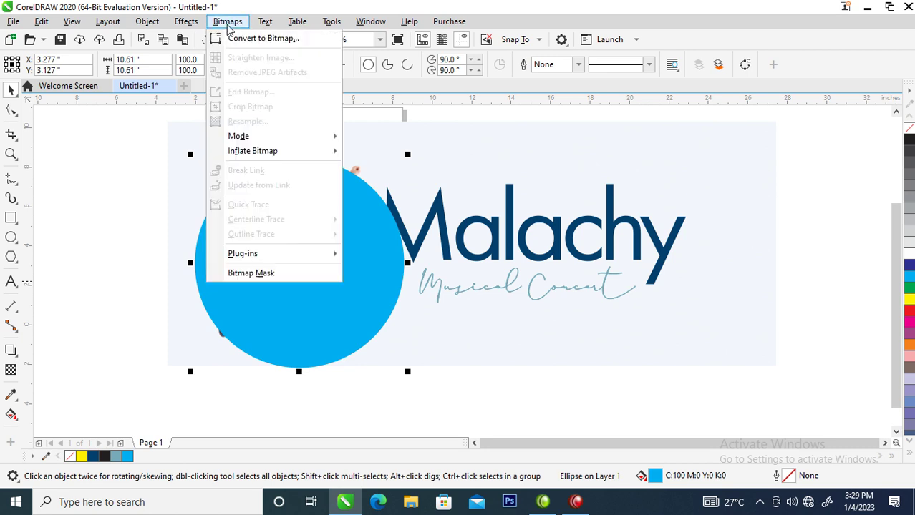
{"action": "key", "text": "Escape"}
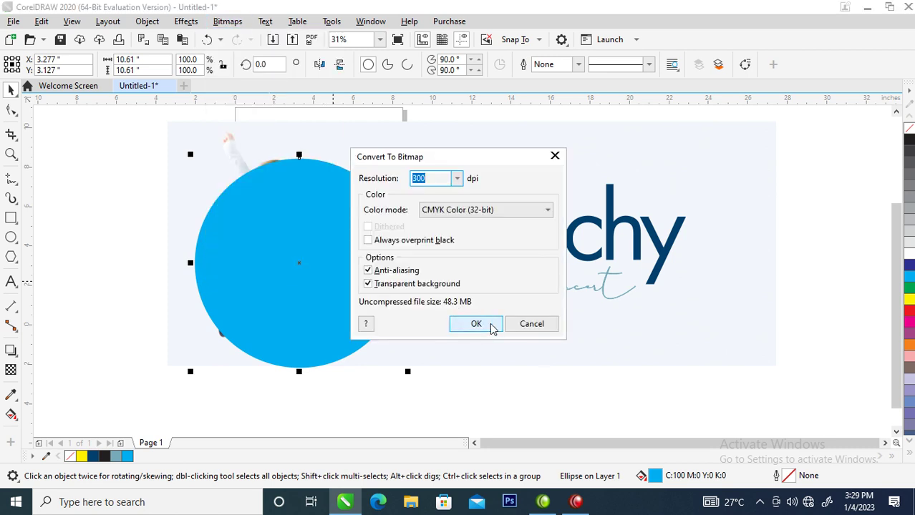
{"action": "left_click", "coordinate": [493, 325]}
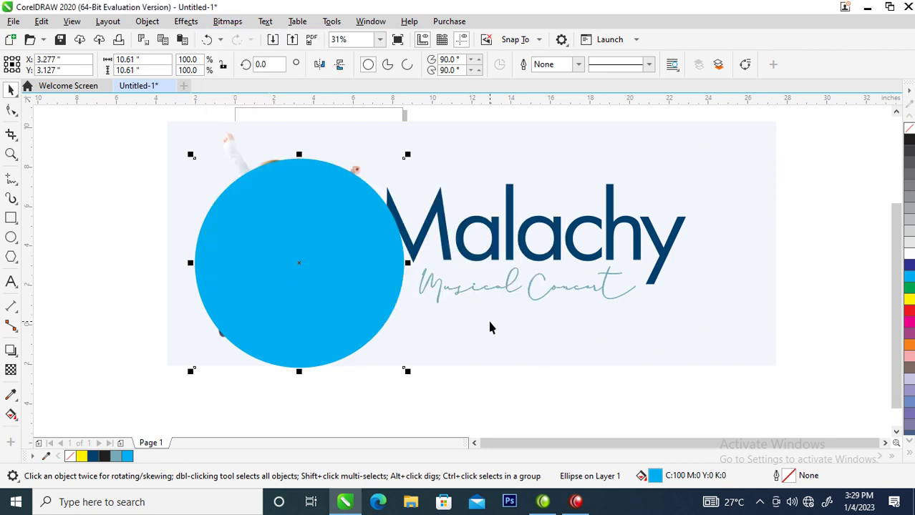
- Apply the Creative Vignette effect to the circle bitmap and nudge it up-right
{"action": "left_click", "coordinate": [186, 21]}
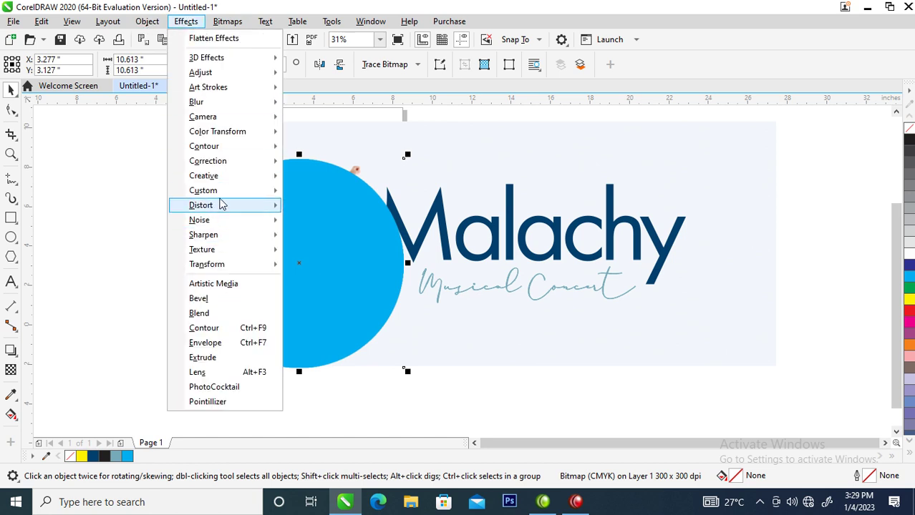
{"action": "mouse_move", "coordinate": [204, 175]}
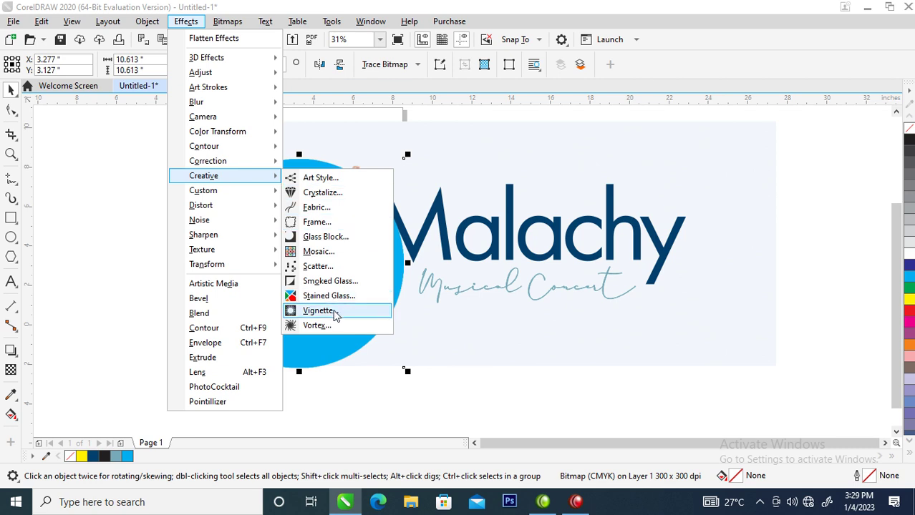
{"action": "left_click", "coordinate": [333, 312]}
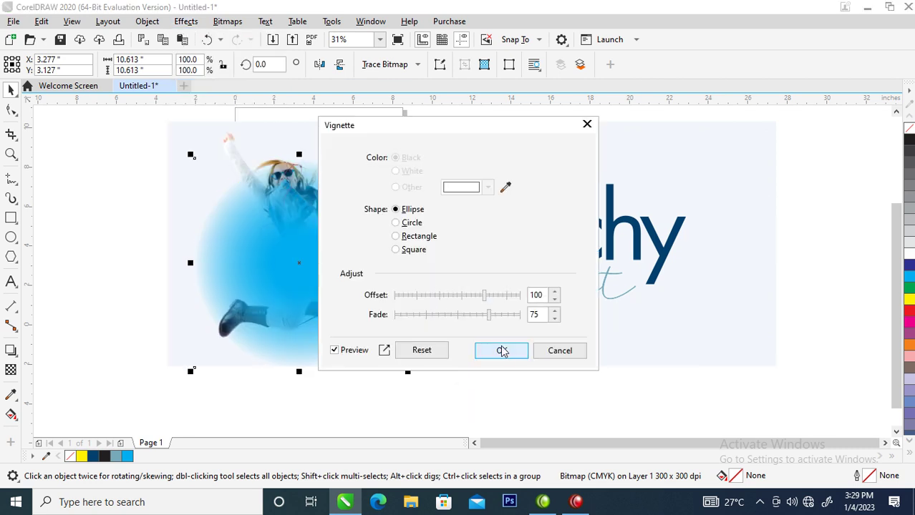
{"action": "left_click", "coordinate": [502, 350]}
{"action": "left_click_drag", "start_coordinate": [302, 277], "coordinate": [327, 260]}
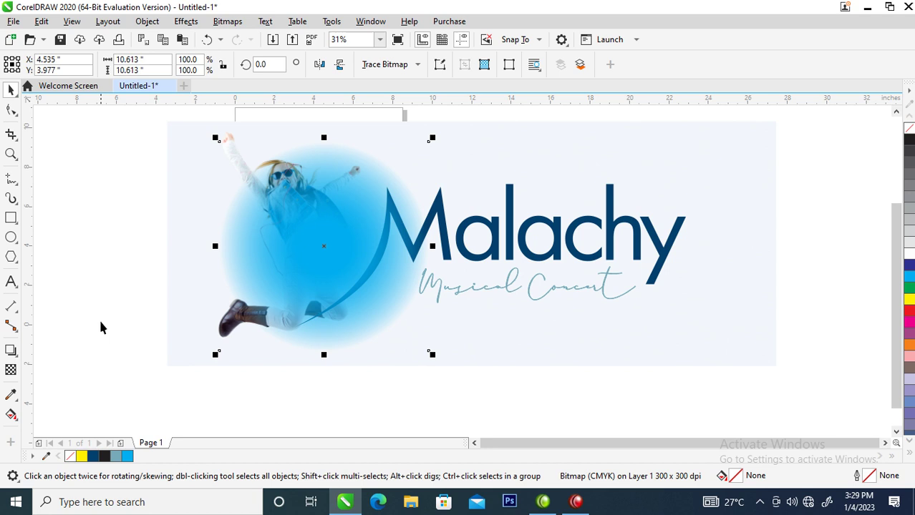
- Give the glow 50 uniform transparency in Screen merge mode, then shift it right
{"action": "left_click", "coordinate": [14, 374]}
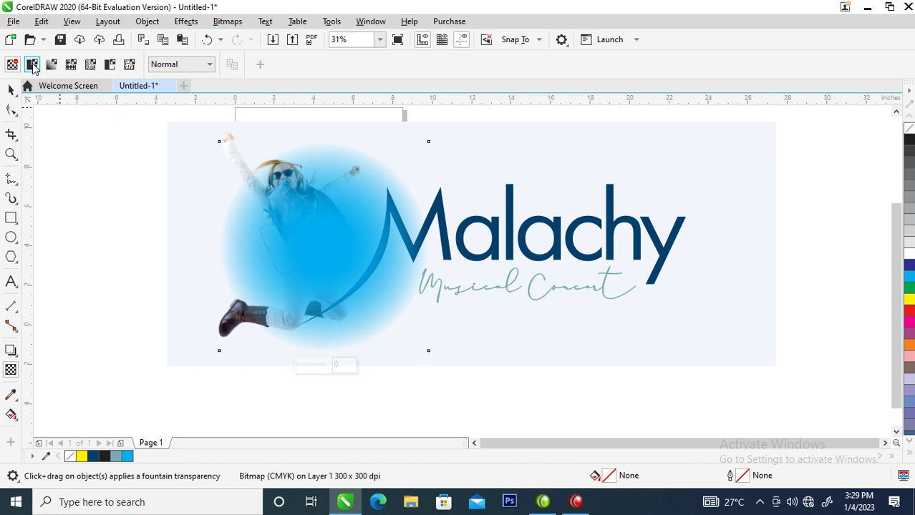
{"action": "left_click", "coordinate": [32, 65]}
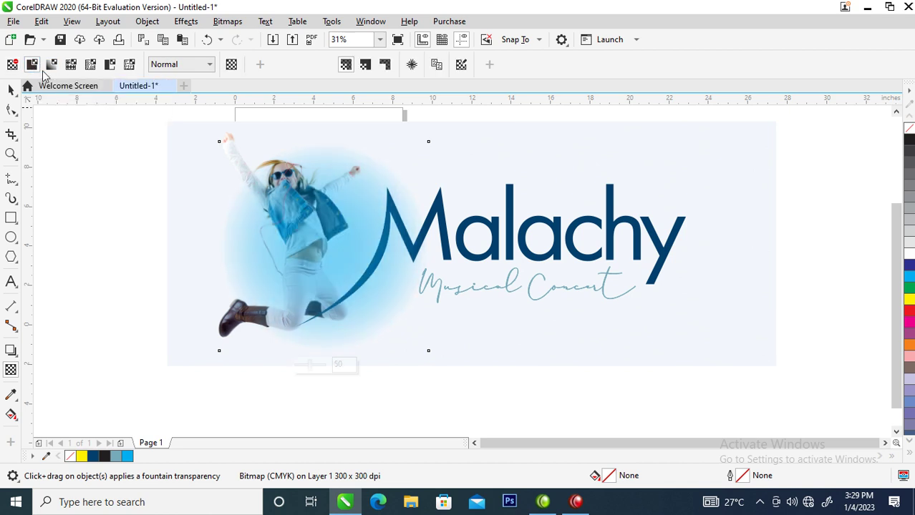
{"action": "left_click", "coordinate": [209, 66]}
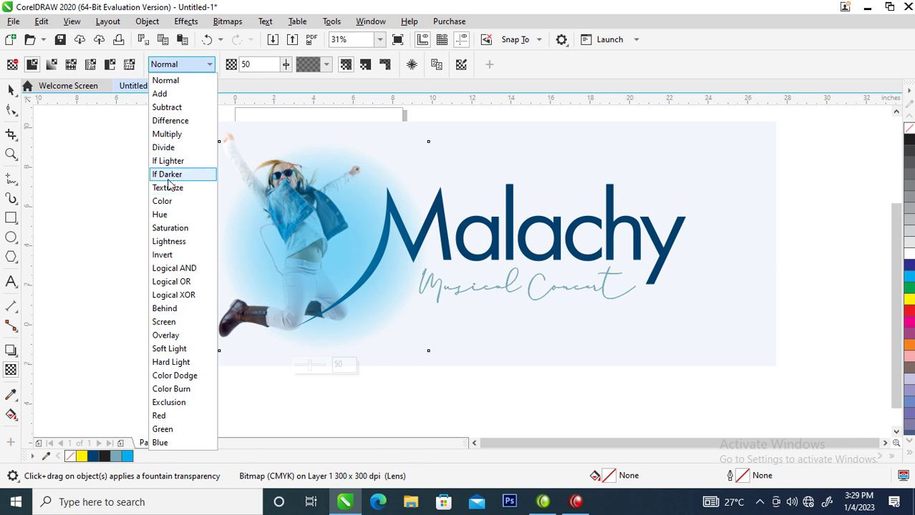
{"action": "left_click", "coordinate": [170, 322]}
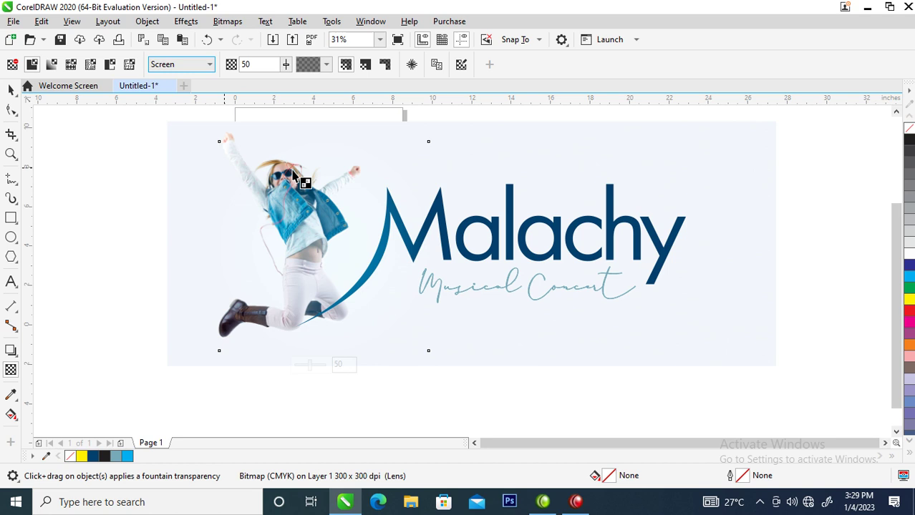
{"action": "left_click", "coordinate": [11, 89]}
{"action": "left_click_drag", "start_coordinate": [286, 243], "coordinate": [383, 259]}
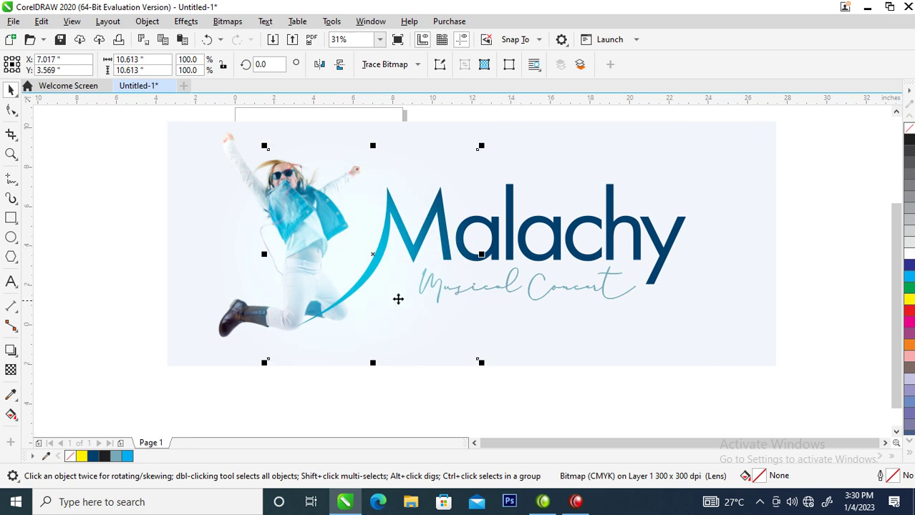
{"action": "scroll", "coordinate": [362, 320], "scroll_direction": "down", "scroll_amount": 2}
{"action": "key", "text": "z"}
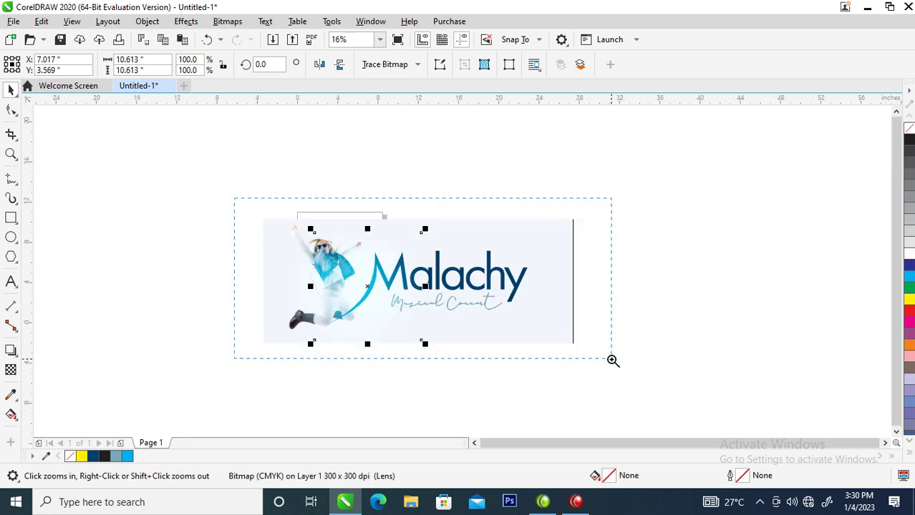
{"action": "left_click", "coordinate": [610, 364]}
{"action": "left_click", "coordinate": [800, 249]}
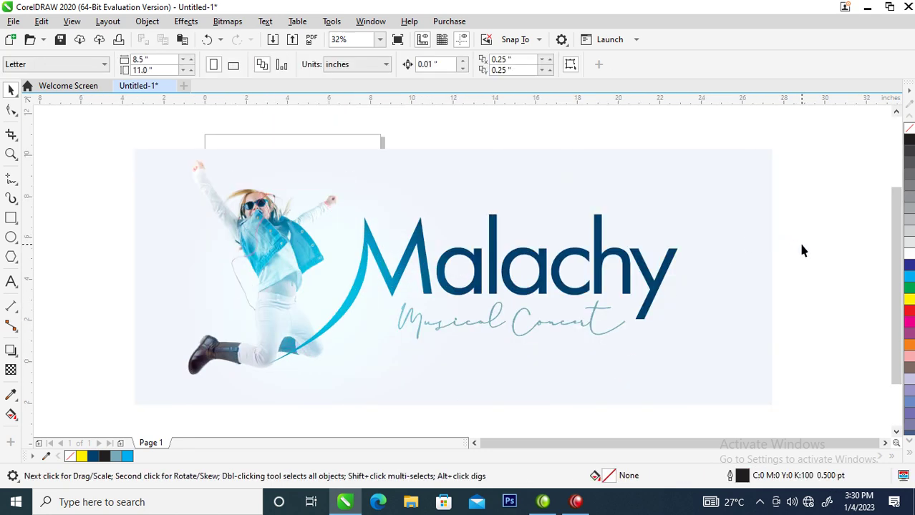